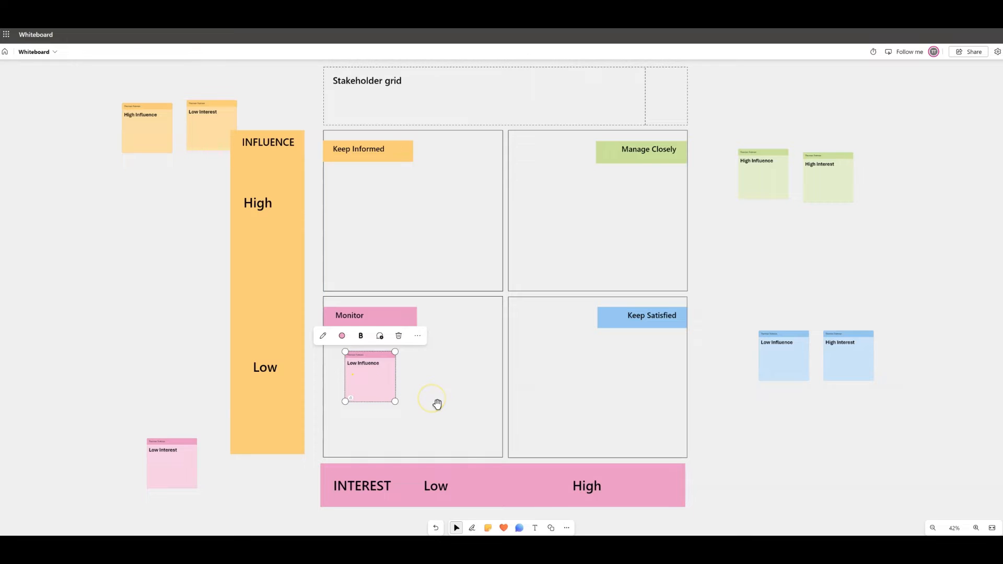
- Move the pink Low Interest note into the Monitor quadrant and both orange notes into the Keep Informed quadrant
drag(174, 469, 445, 390)
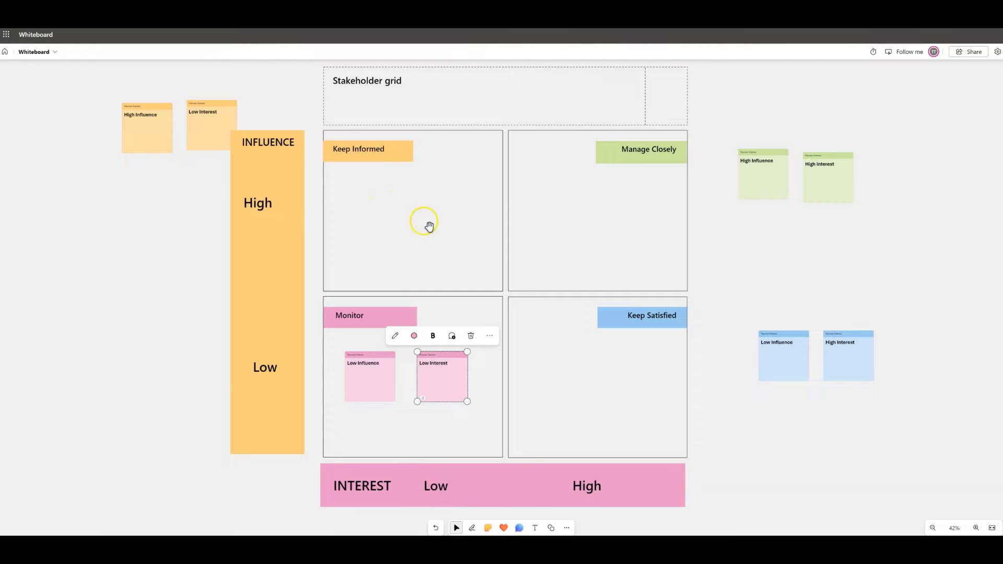
drag(130, 130, 344, 204)
drag(202, 130, 424, 209)
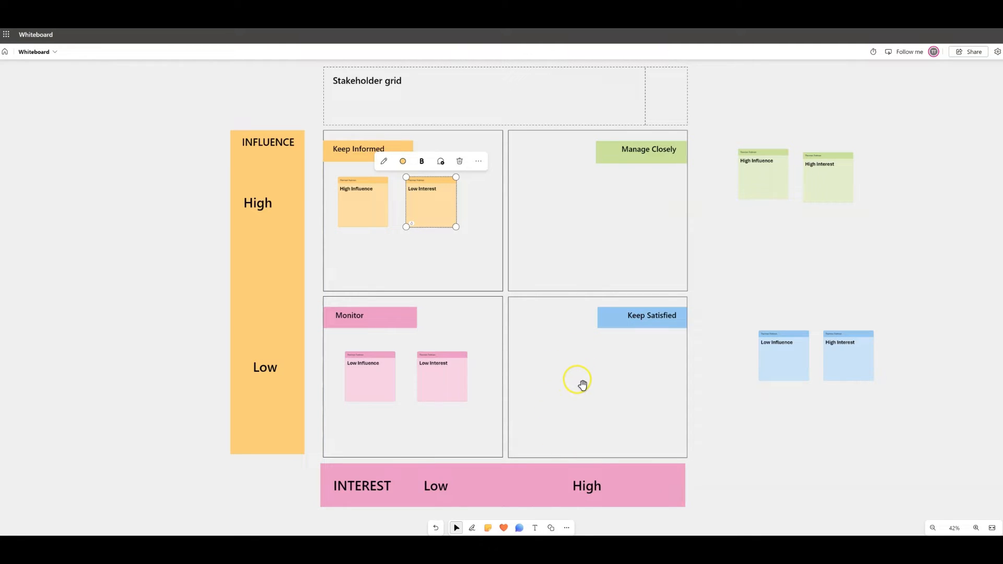
- Move both blue notes into the Keep Satisfied quadrant and both green notes into the Manage Closely quadrant
drag(777, 353, 544, 373)
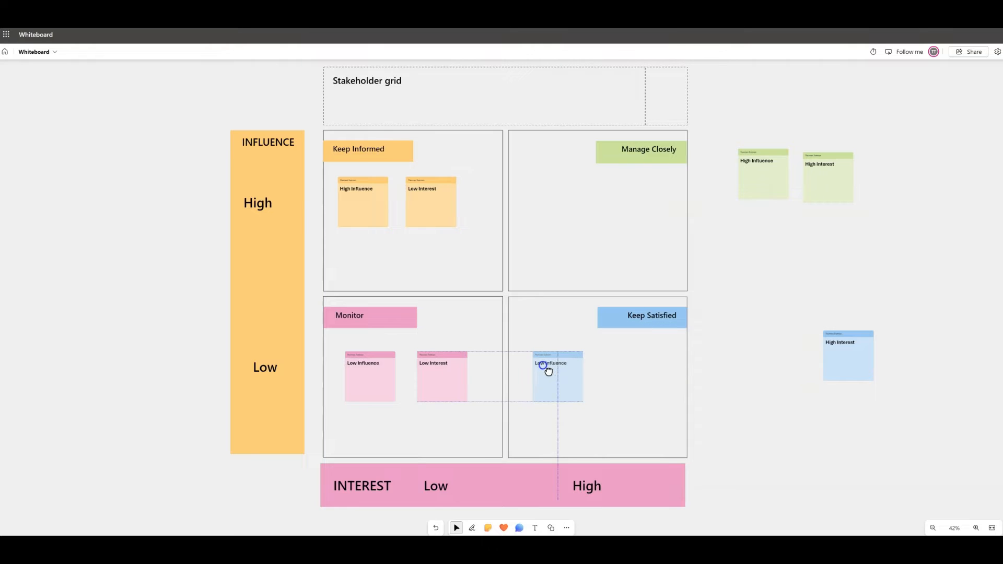
drag(843, 361, 627, 386)
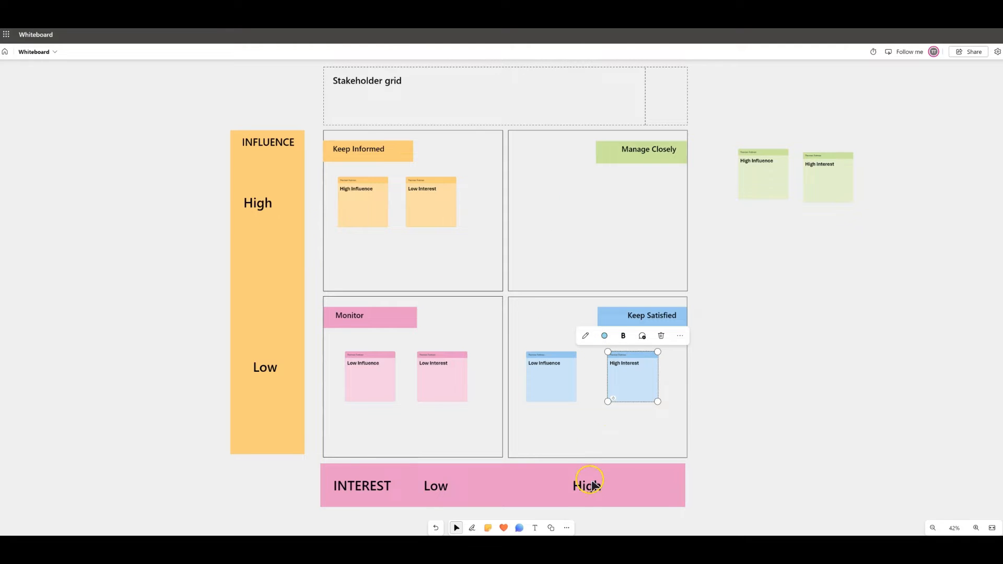
drag(773, 173, 558, 202)
drag(824, 179, 631, 202)
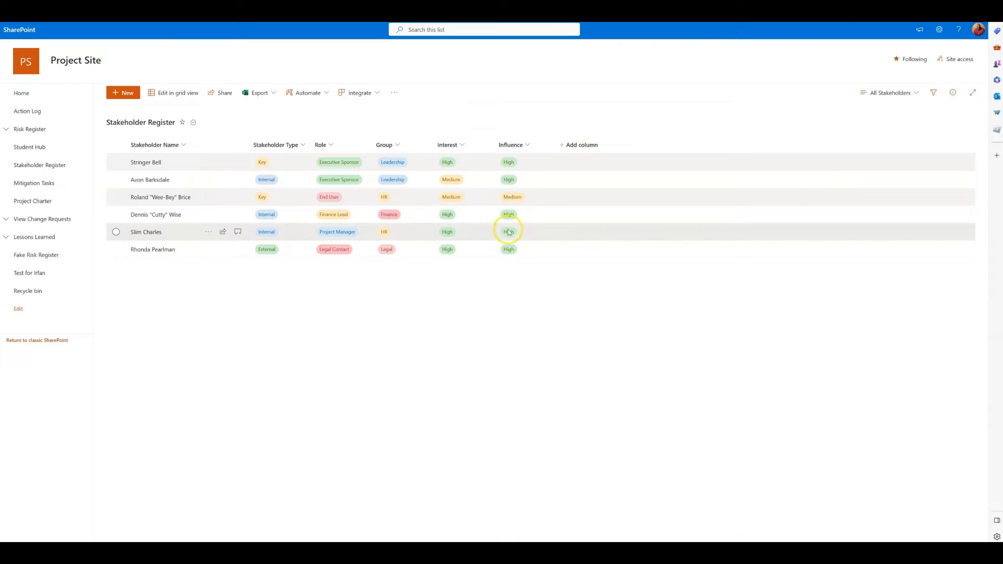
- In the SharePoint Stakeholder Register, remove the Medium choice from the Interest column and save the column
click(465, 144)
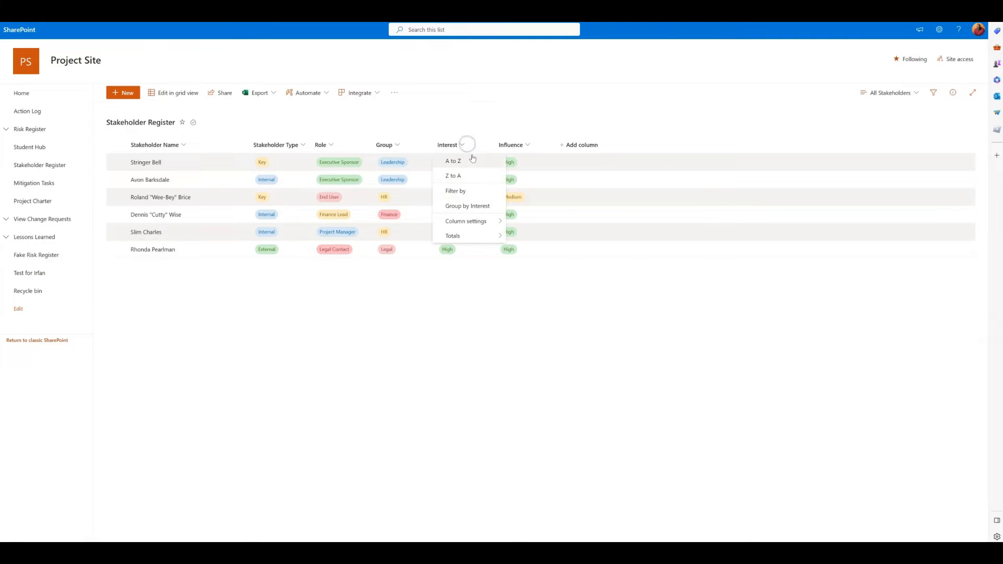
click(514, 221)
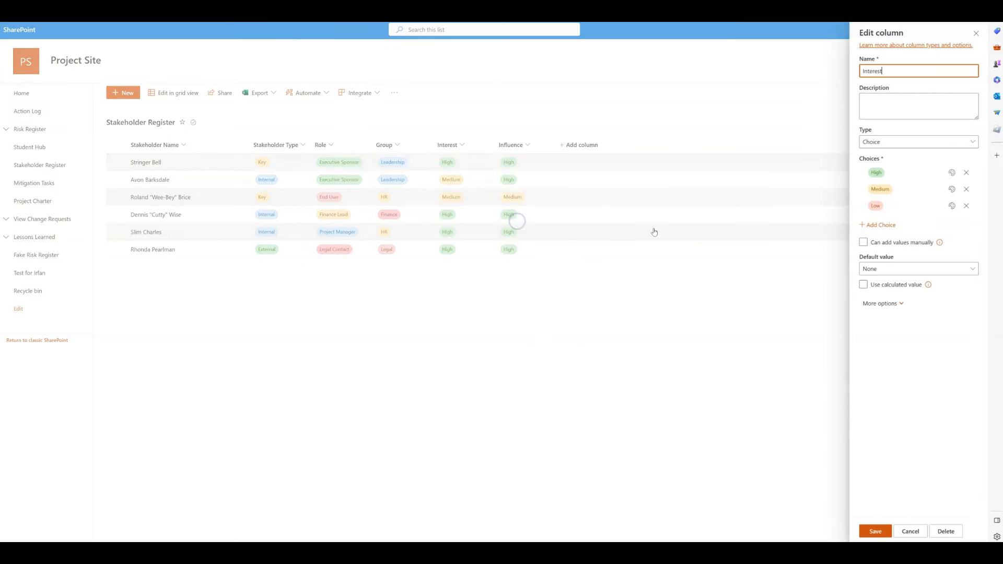
click(966, 189)
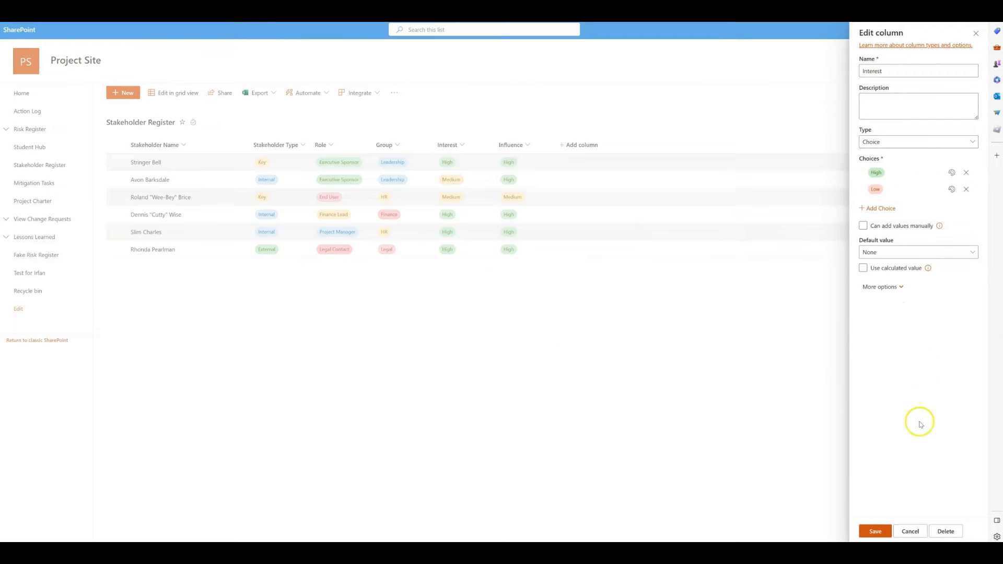
click(882, 531)
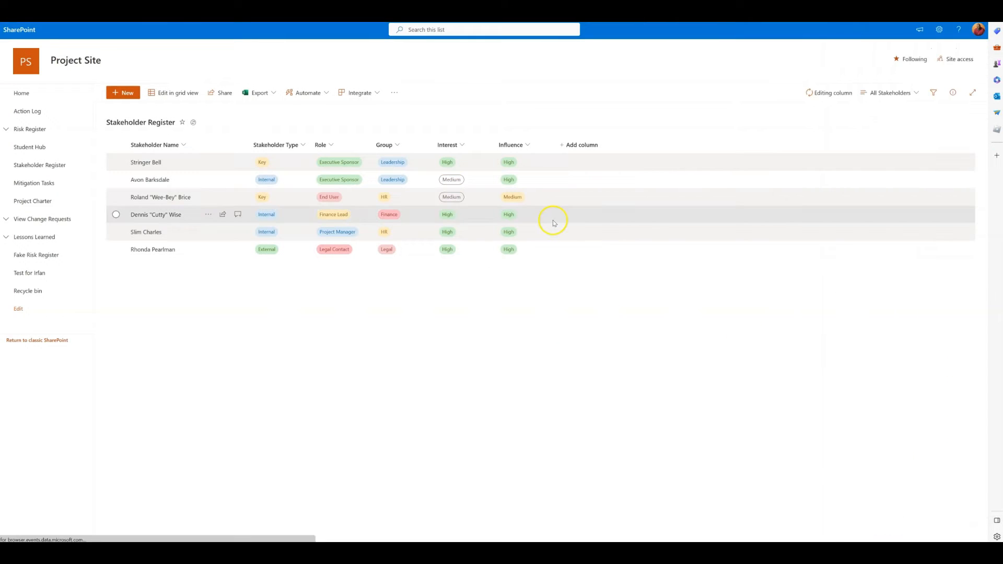
- Remove the Medium choice from the Influence column and save the column
click(525, 145)
mouse_move(542, 221)
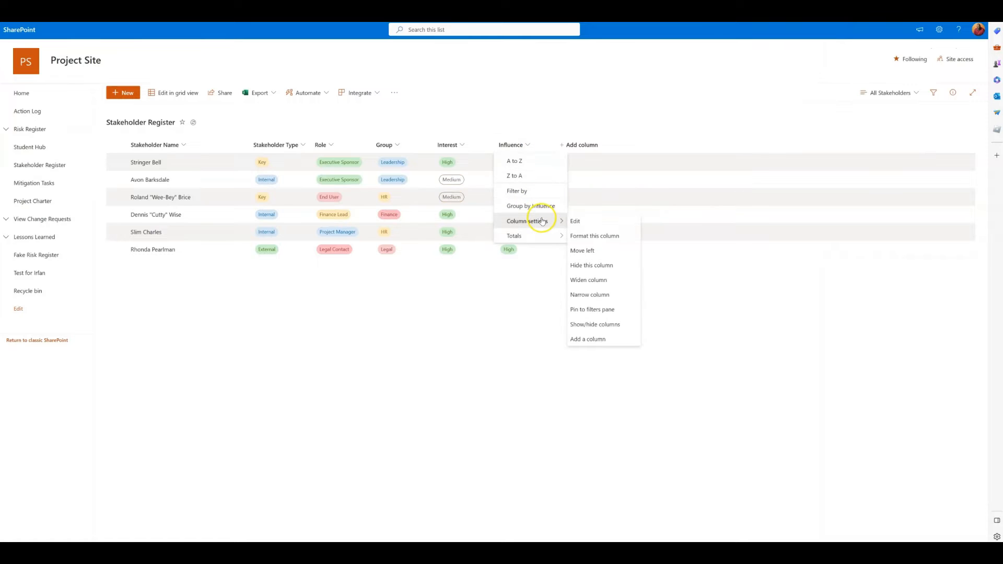
click(586, 221)
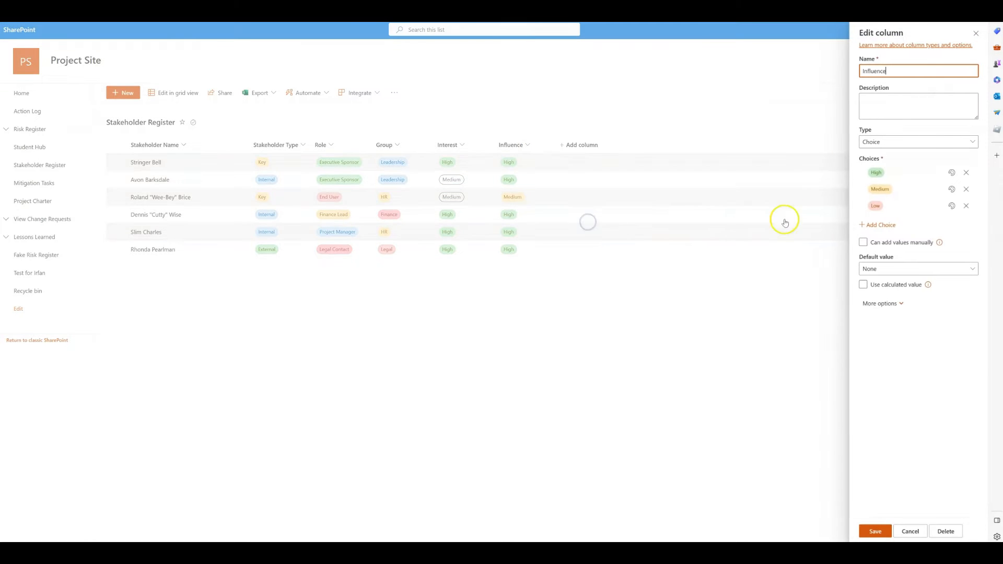
click(966, 189)
click(882, 528)
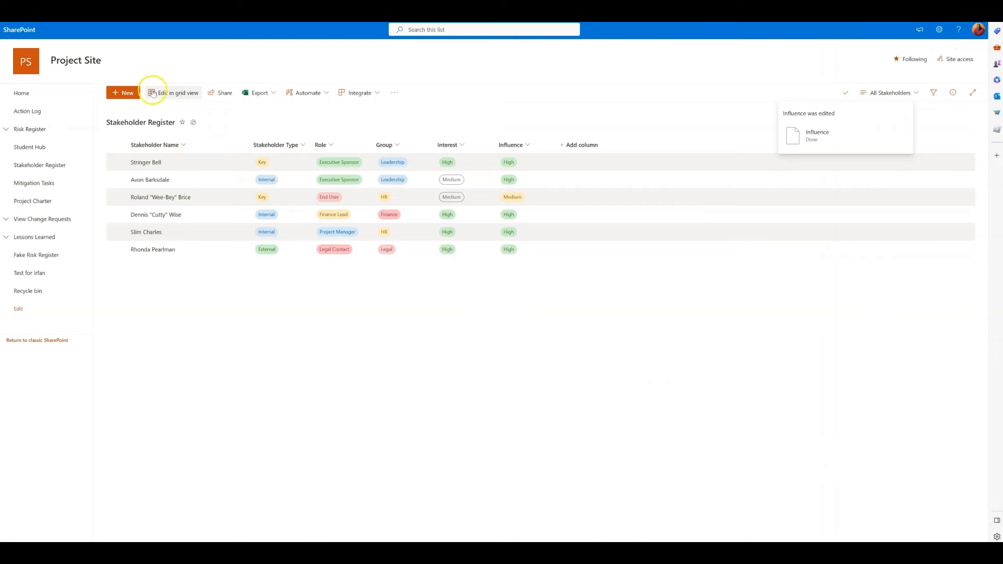
- Edit the list in grid view and set Interest to Low for the second and third stakeholders
click(177, 95)
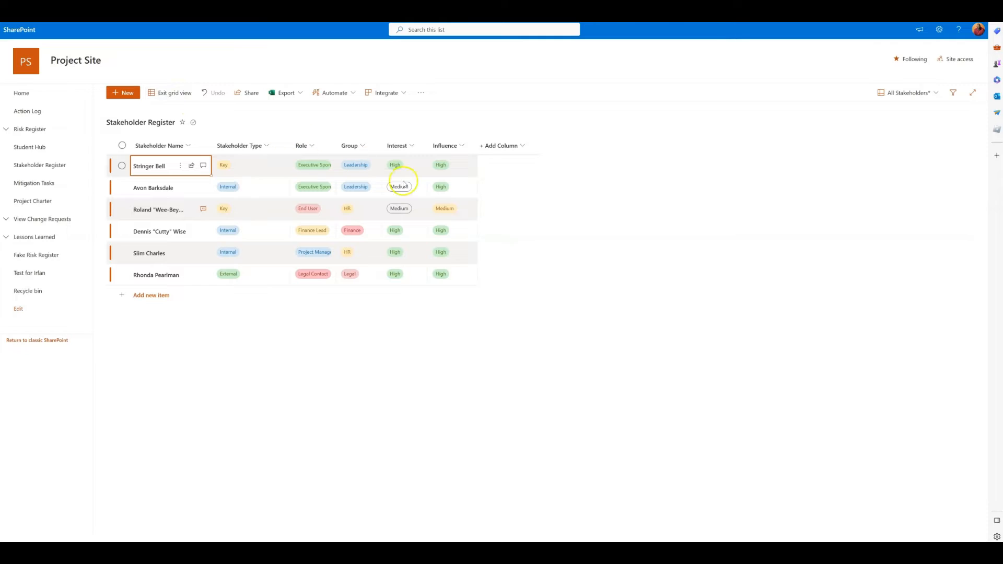
click(394, 180)
click(420, 188)
click(399, 223)
click(416, 214)
click(417, 213)
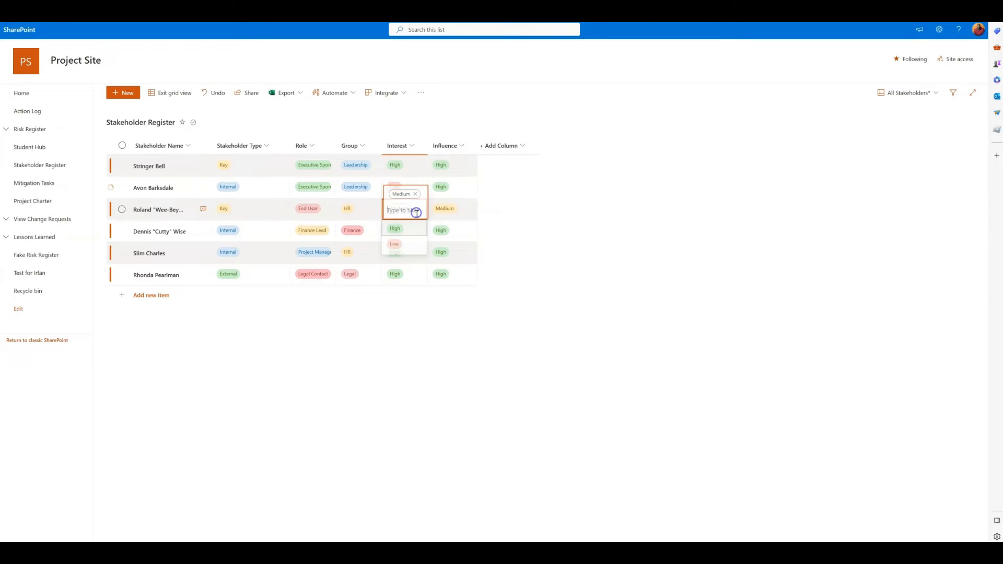
click(409, 247)
- Set the third stakeholder's Influence to Low, and after leaving grid view place the Influence column before Interest
click(455, 206)
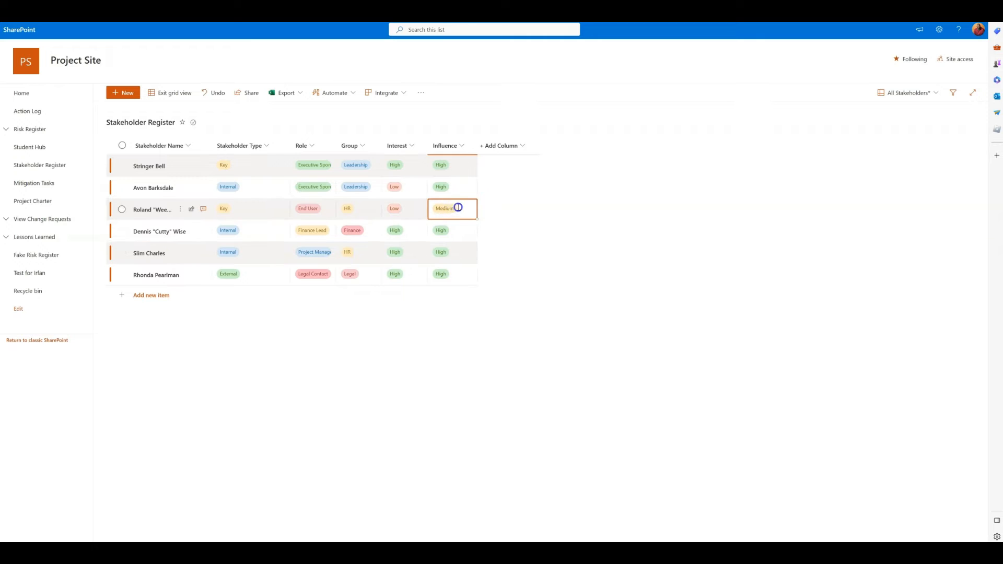
click(458, 208)
click(451, 244)
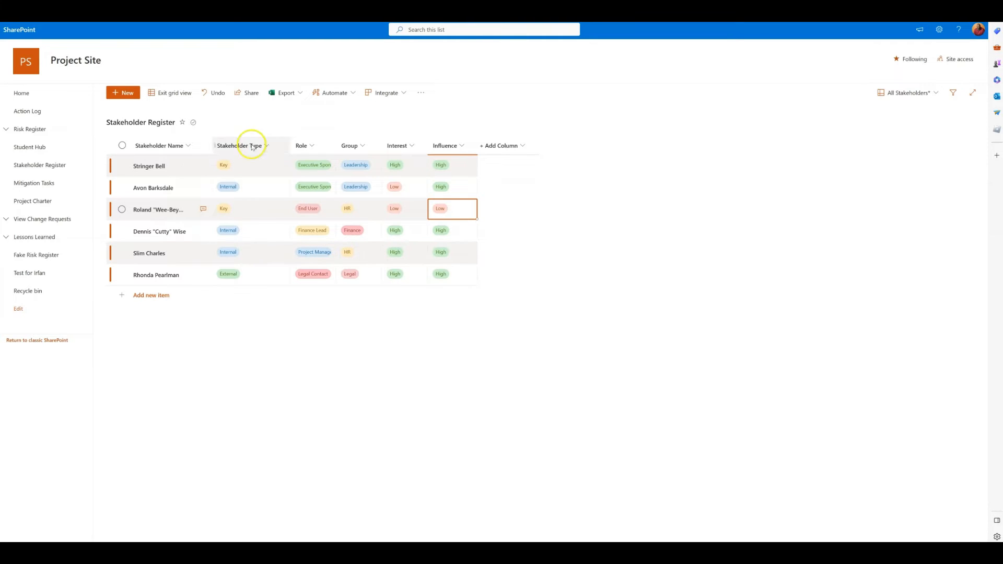
click(171, 92)
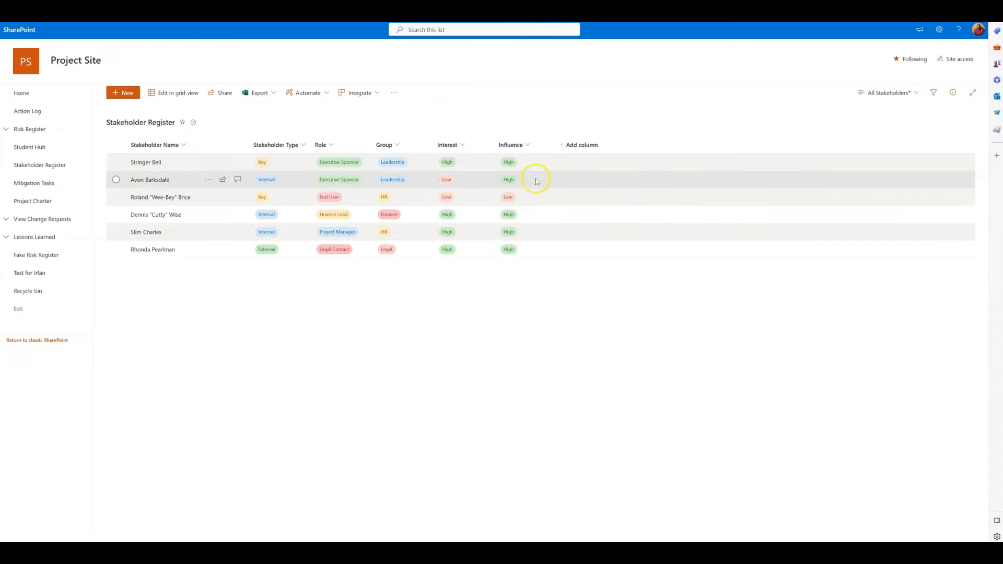
drag(511, 144, 442, 151)
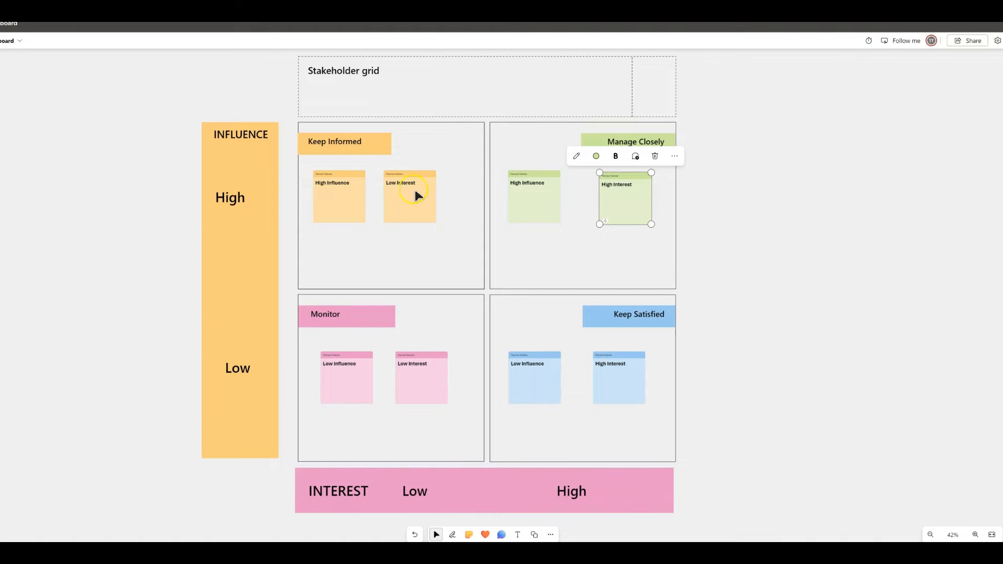
click(787, 201)
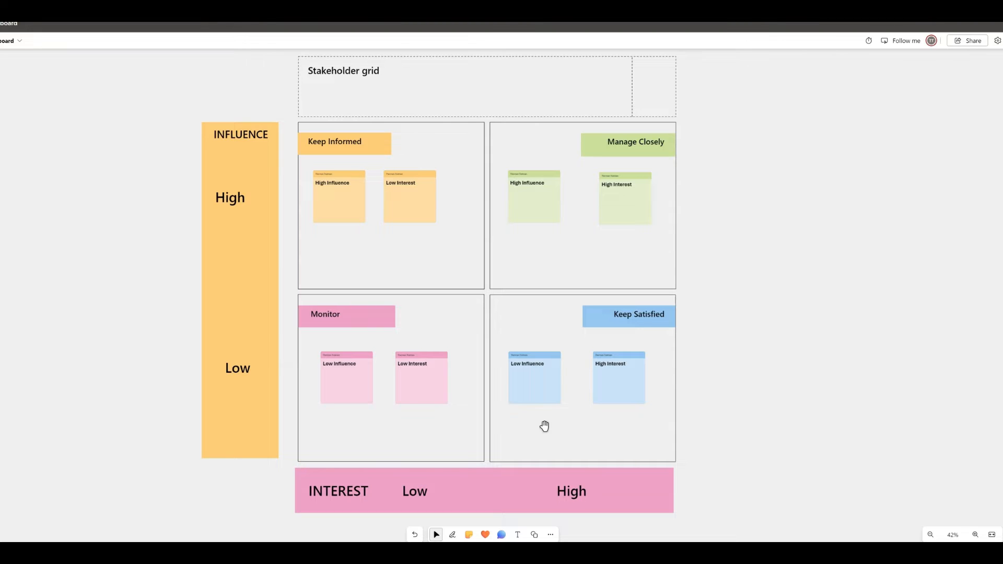
click(366, 348)
click(344, 367)
click(409, 376)
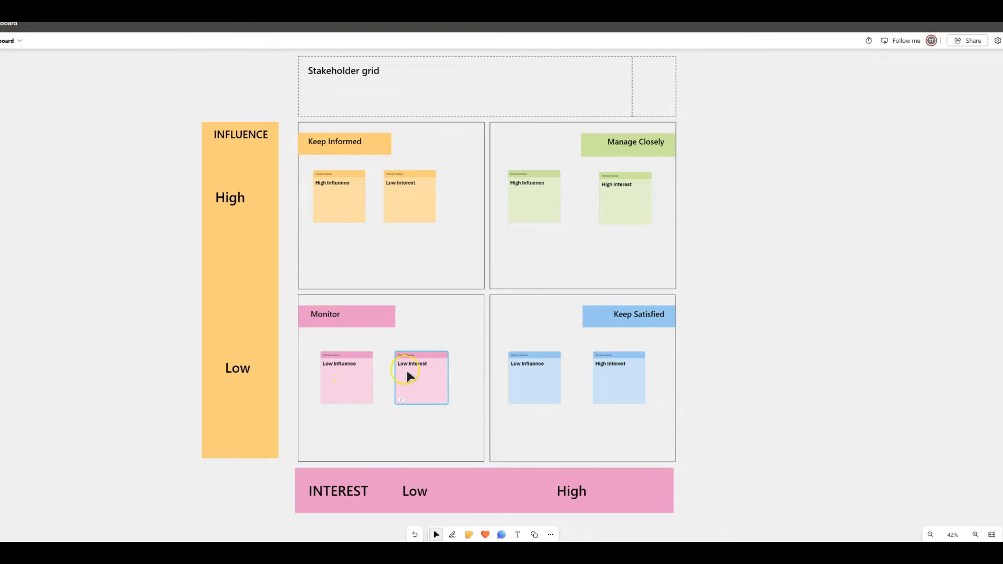
click(938, 47)
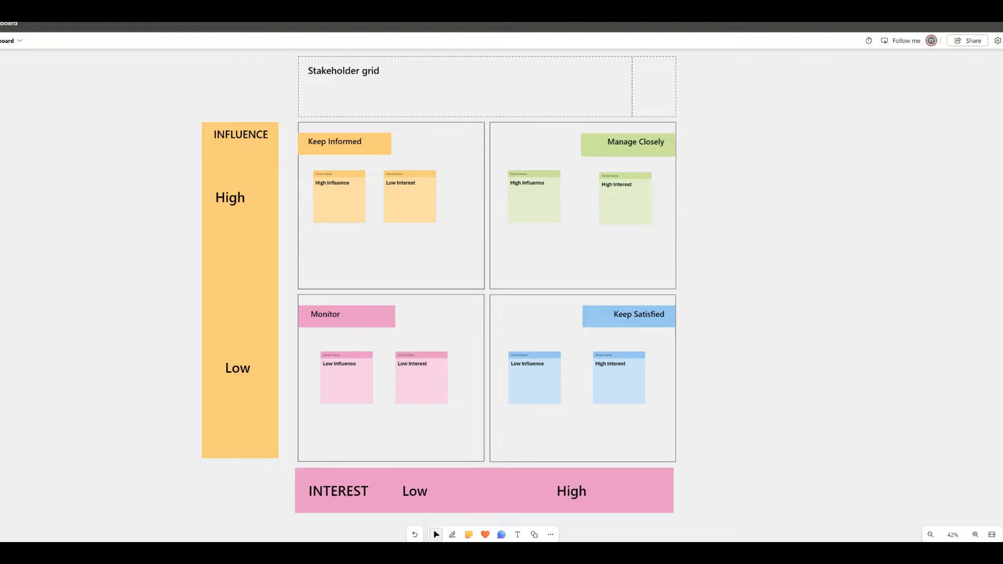
- Back in the SharePoint list, edit the All Stakeholders view to show only items whose Interest is equal to Low
click(941, 5)
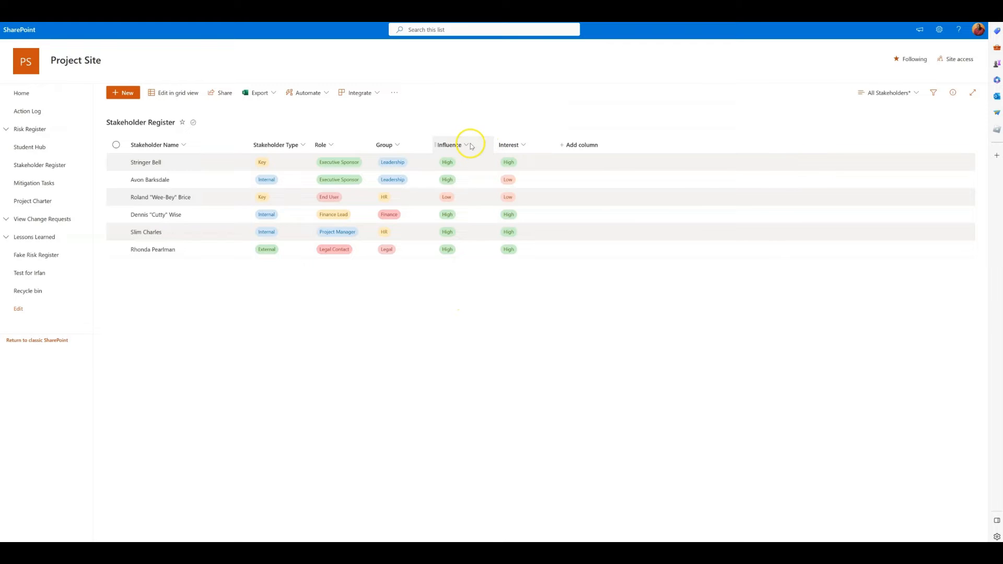
click(903, 94)
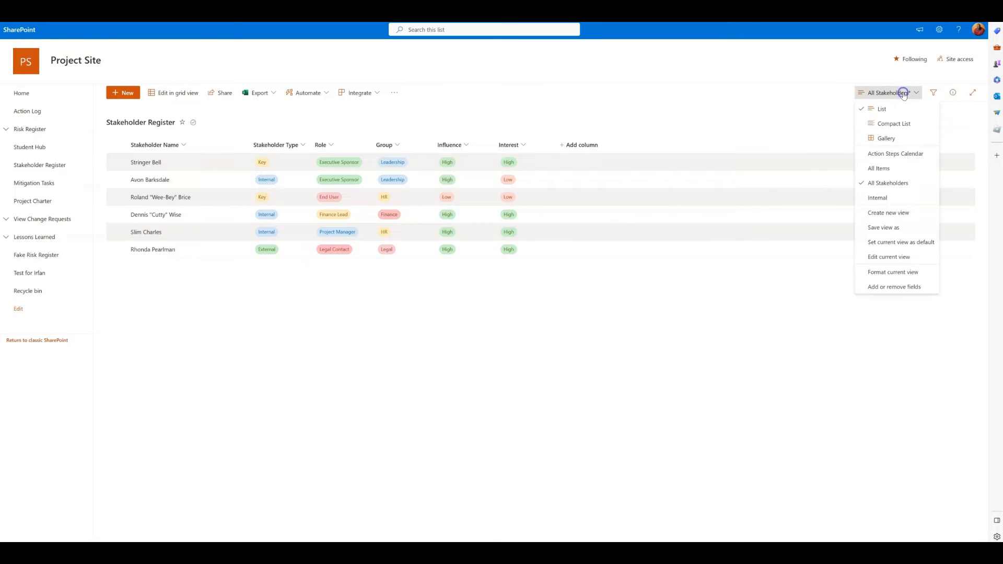
click(890, 256)
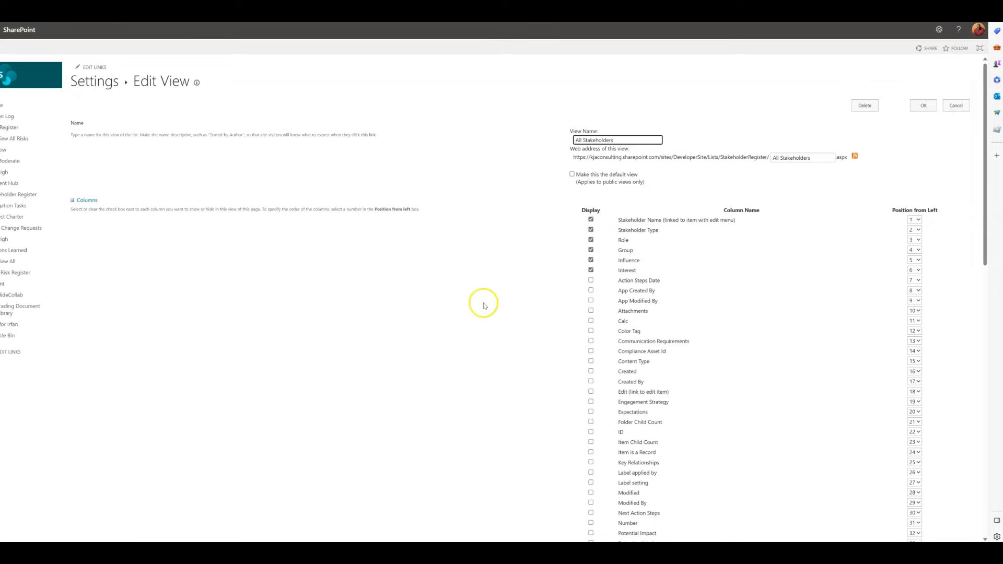
scroll(580, 266, down, 8)
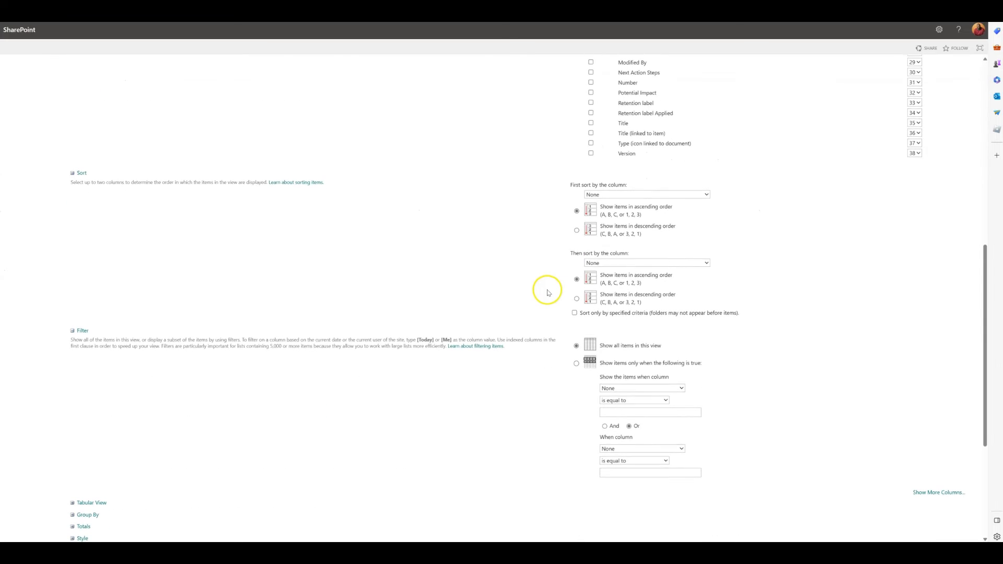
scroll(549, 292, down, 3)
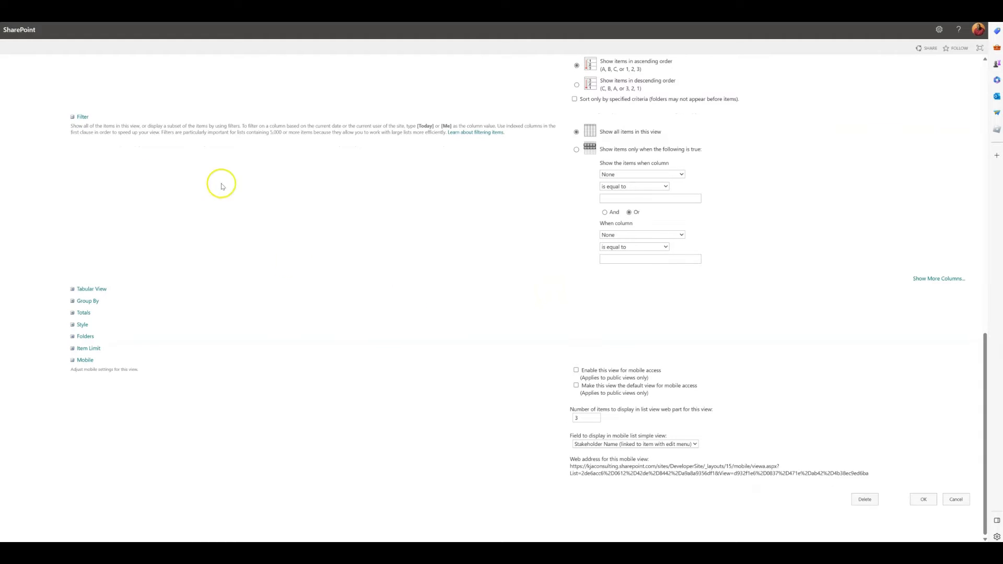
click(576, 149)
click(673, 176)
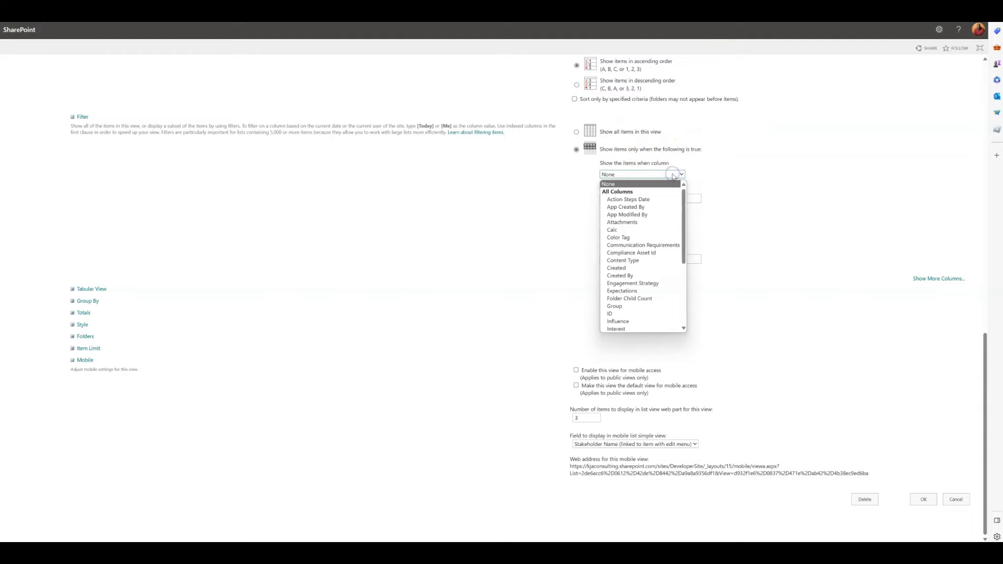
scroll(650, 241, down, 3)
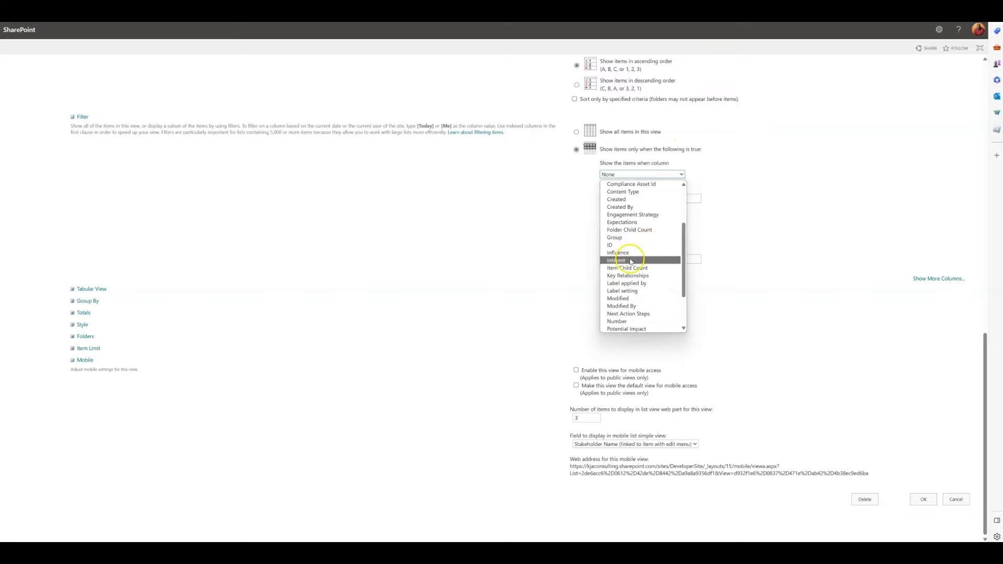
click(630, 260)
click(631, 199)
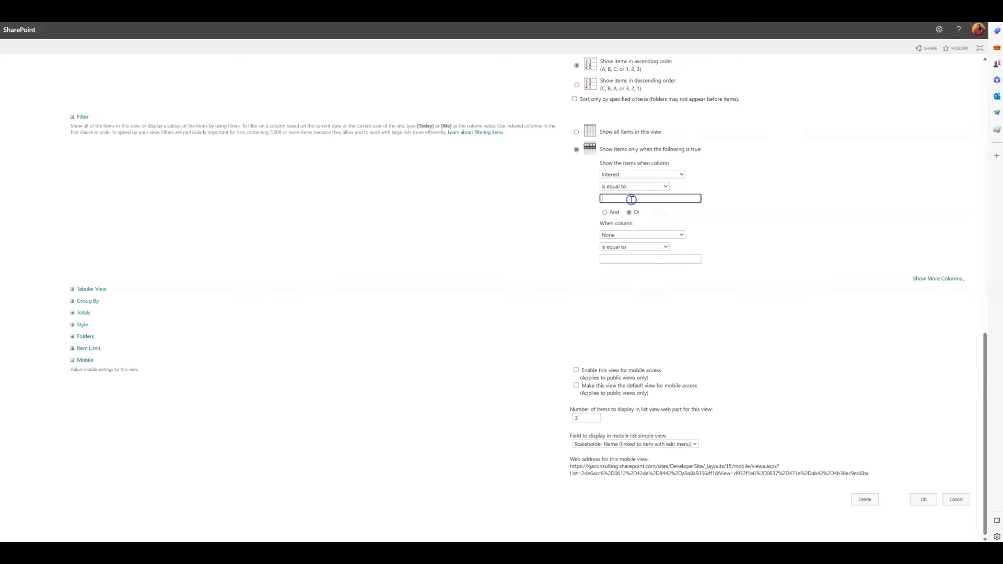
- Add a second filter condition joined with And that requires Influence to be equal to Low
click(605, 212)
click(622, 235)
scroll(625, 316, down, 3)
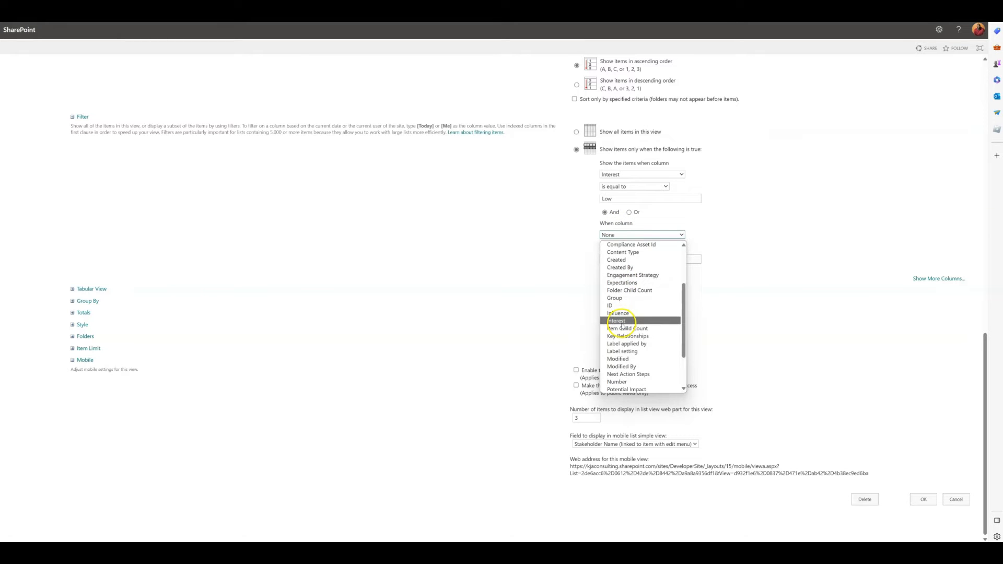
click(622, 314)
click(610, 260)
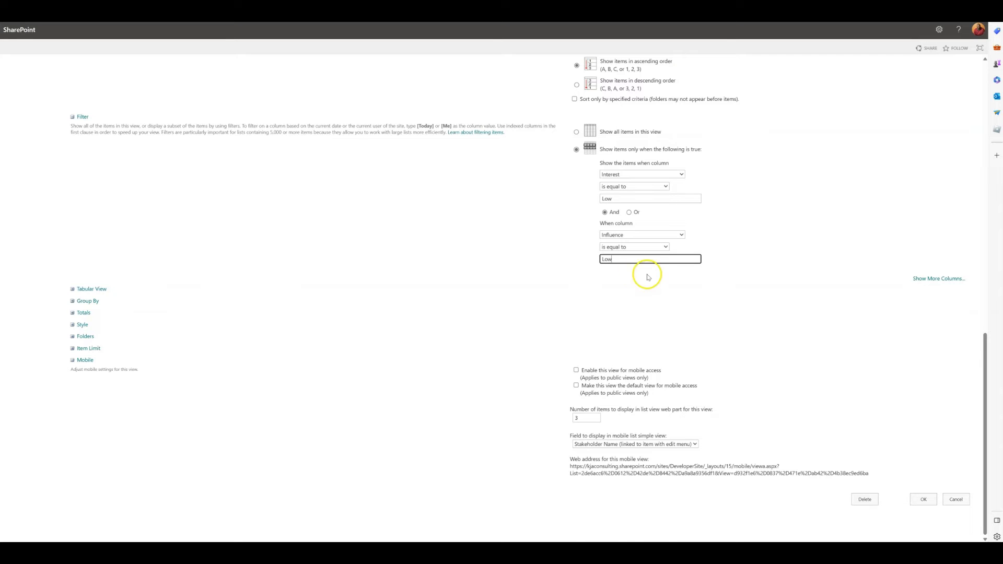
text(Low)
- Change both the view name and the view's web address to Monitor
scroll(637, 275, up, 15)
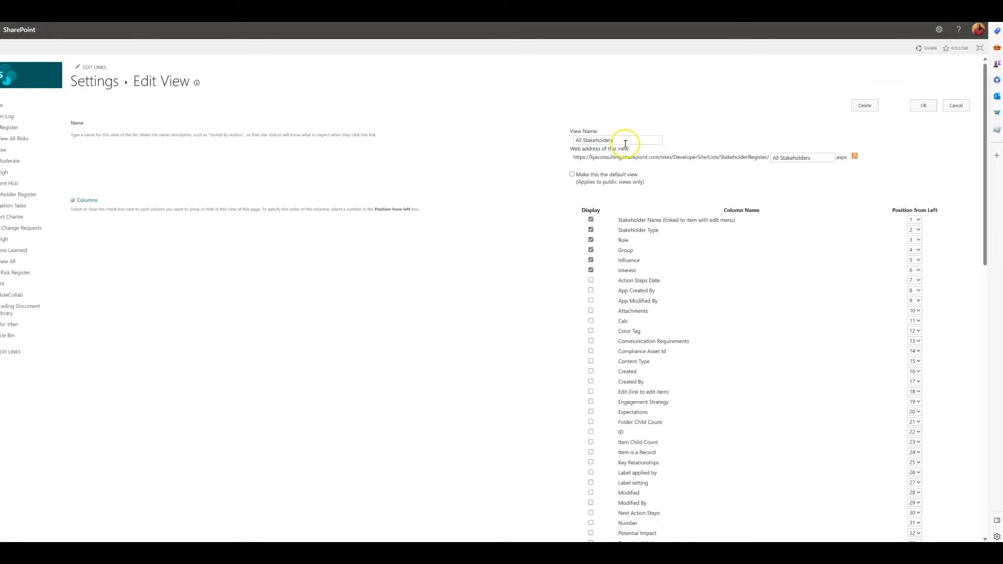
drag(616, 140, 529, 140)
text(Monitor)
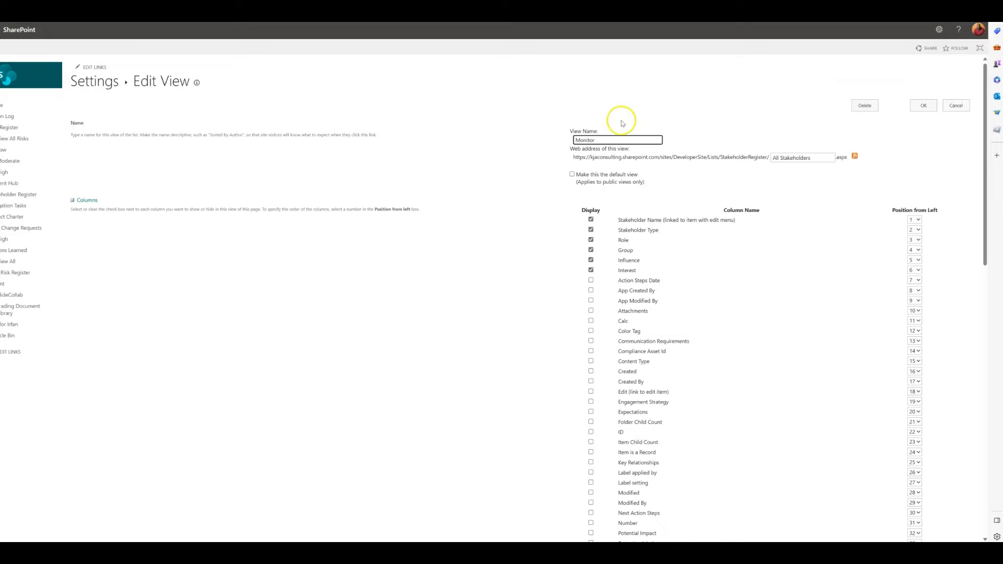
drag(820, 157, 766, 162)
text(Monitor)
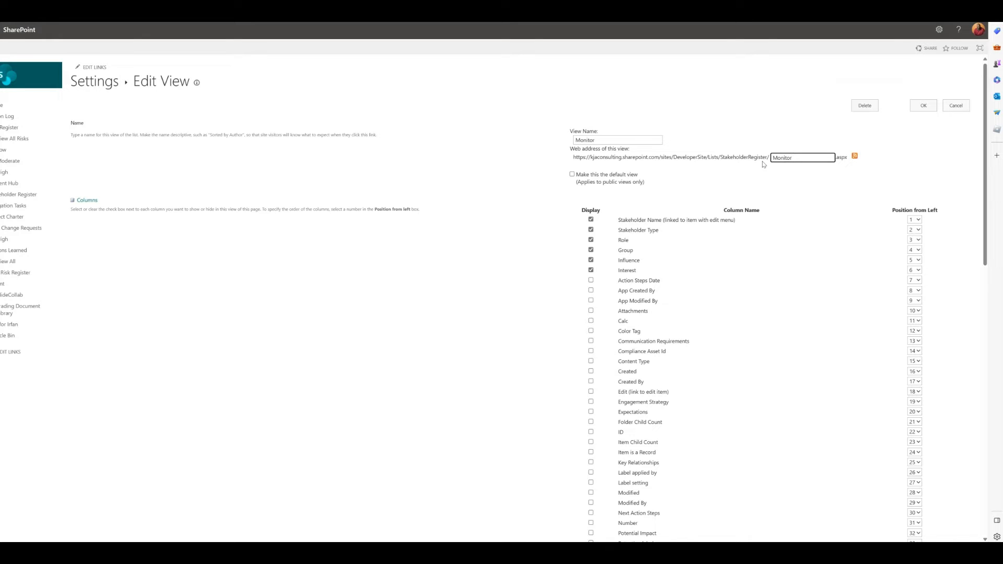
- Save the Monitor view's settings and copy the web address of the filtered list
double_click(580, 142)
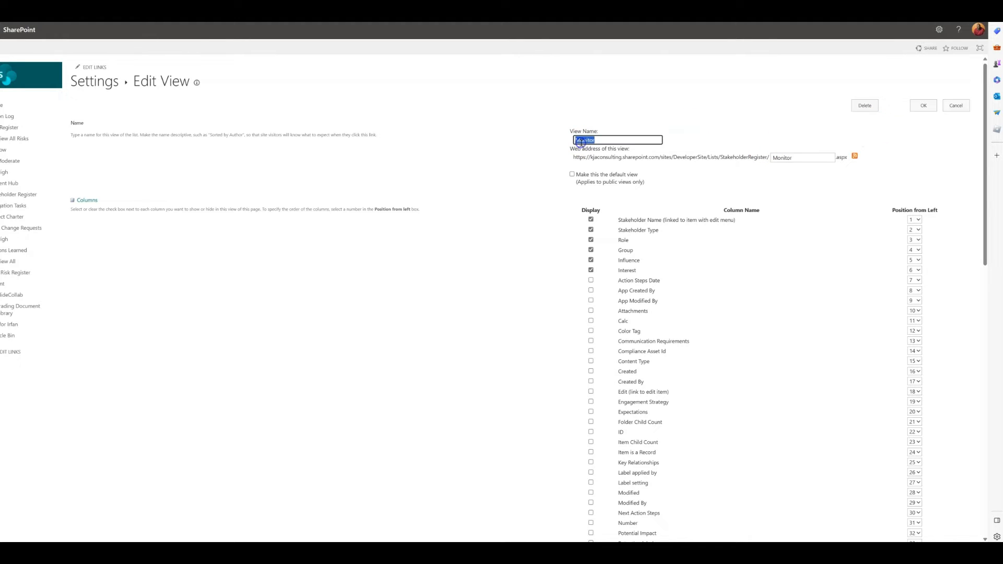
double_click(786, 158)
click(922, 104)
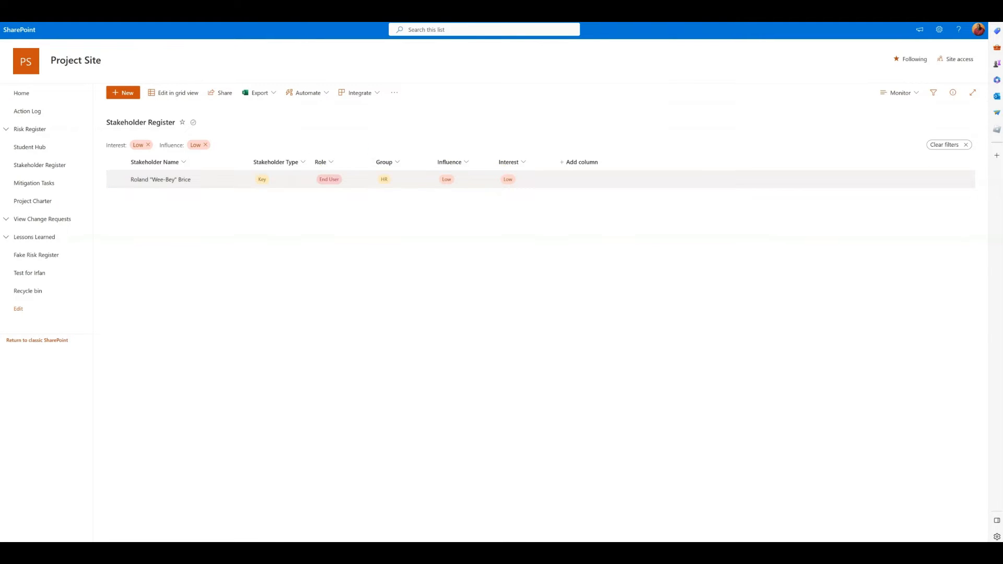
right_click(275, 7)
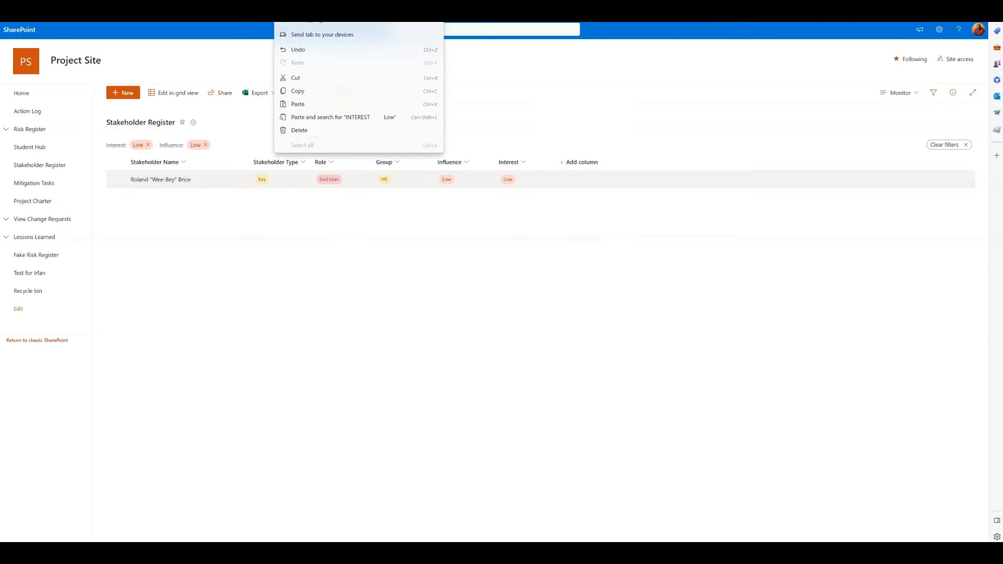
click(298, 91)
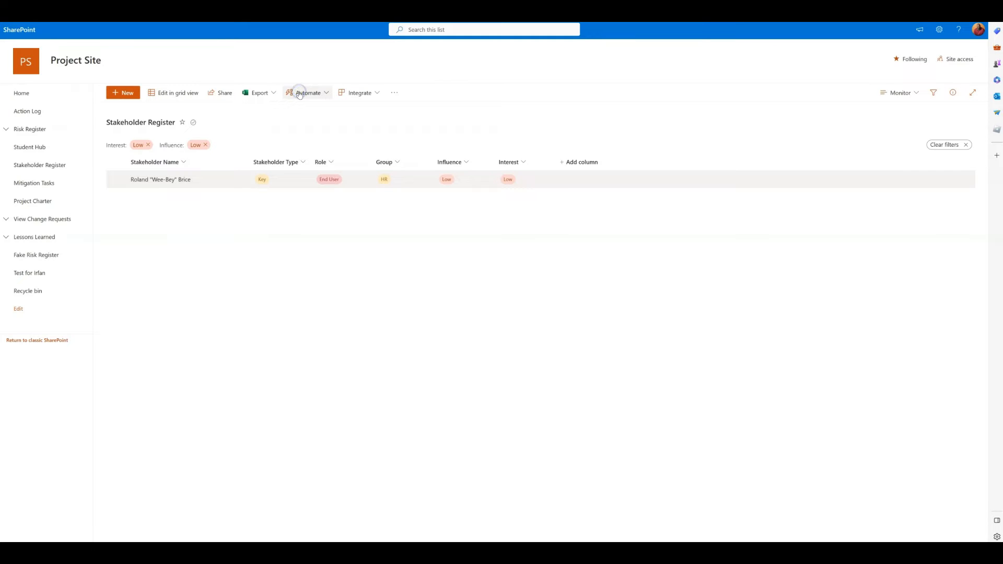
- Add a navigation link named Monitor with the copied view address, nest it under Stakeholder Register, and save the navigation
click(19, 309)
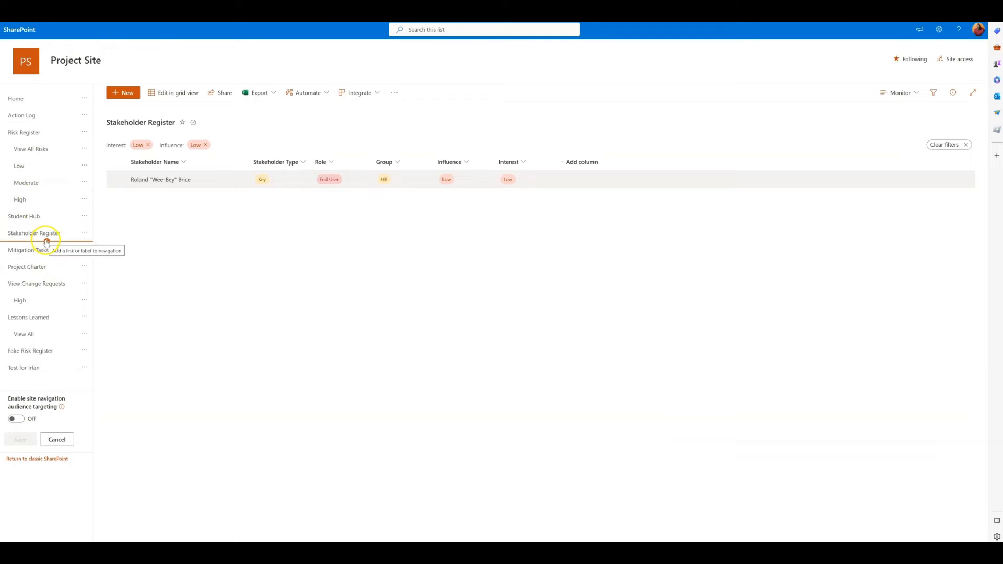
click(47, 242)
drag(128, 232, 108, 231)
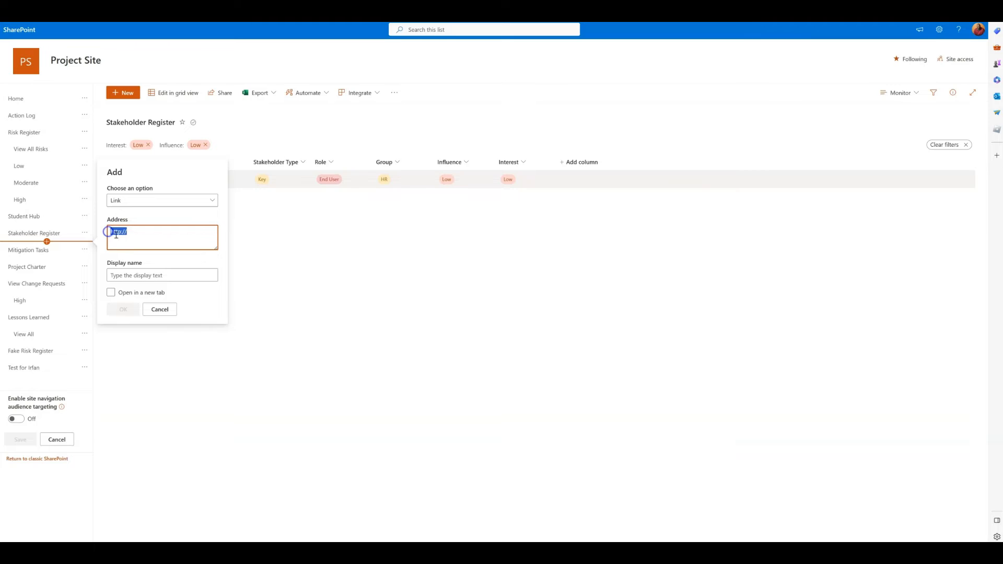
key(ctrl+v)
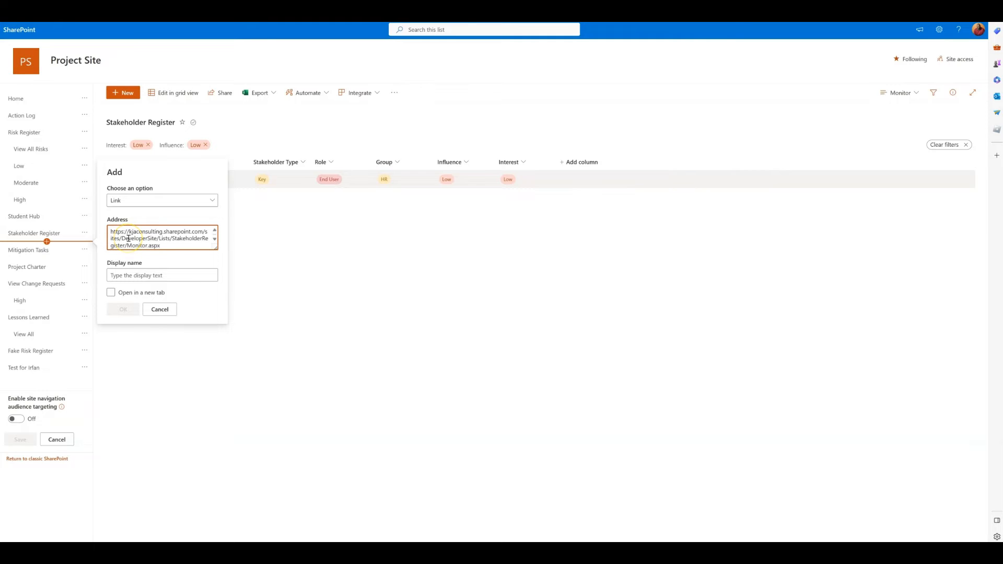
click(139, 275)
text(Monitor)
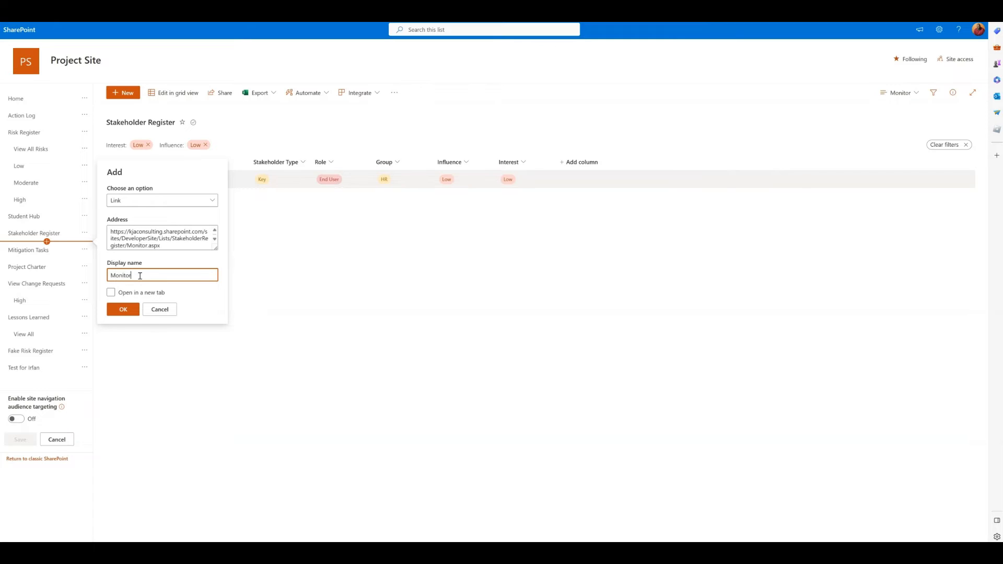
click(124, 309)
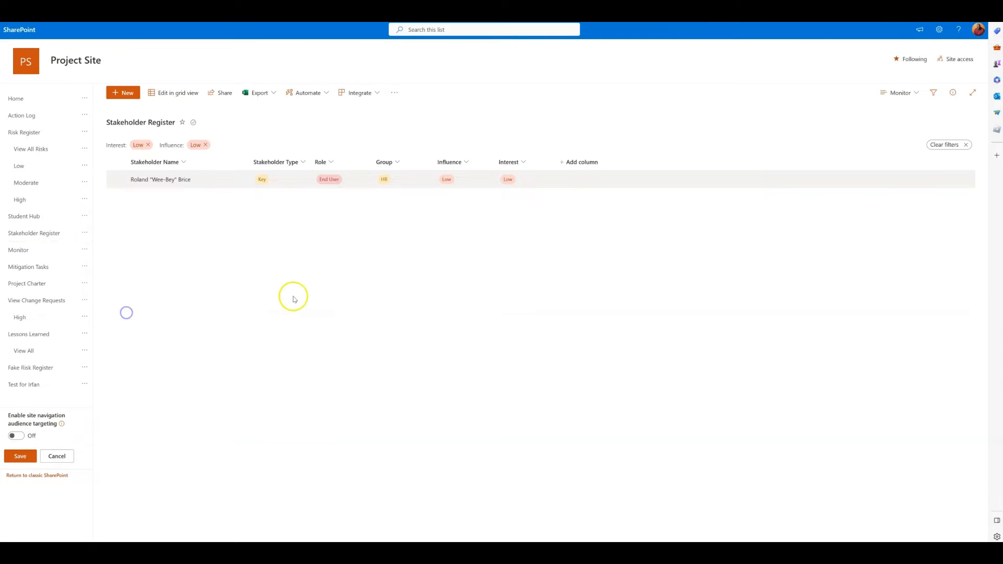
drag(19, 251, 30, 238)
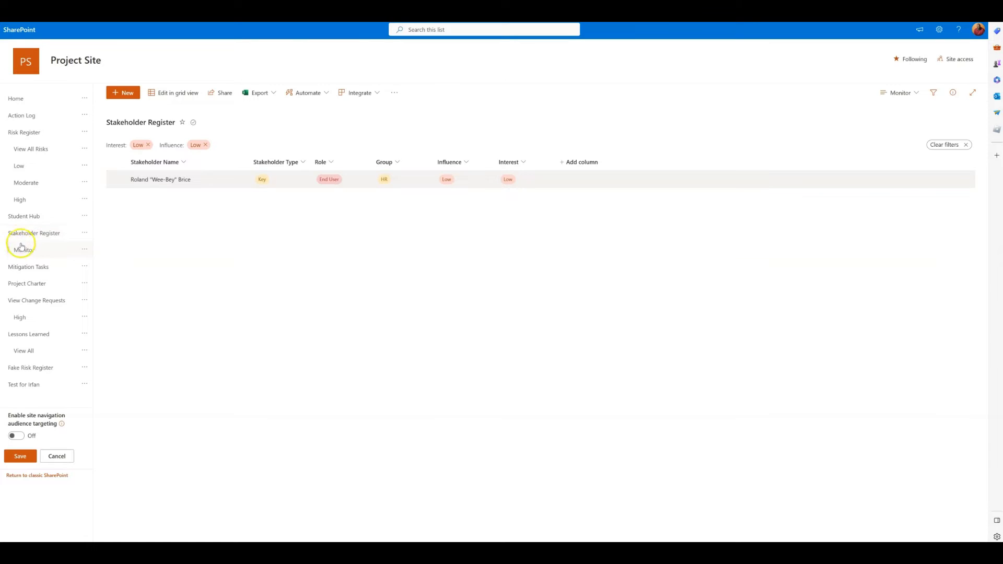
click(21, 456)
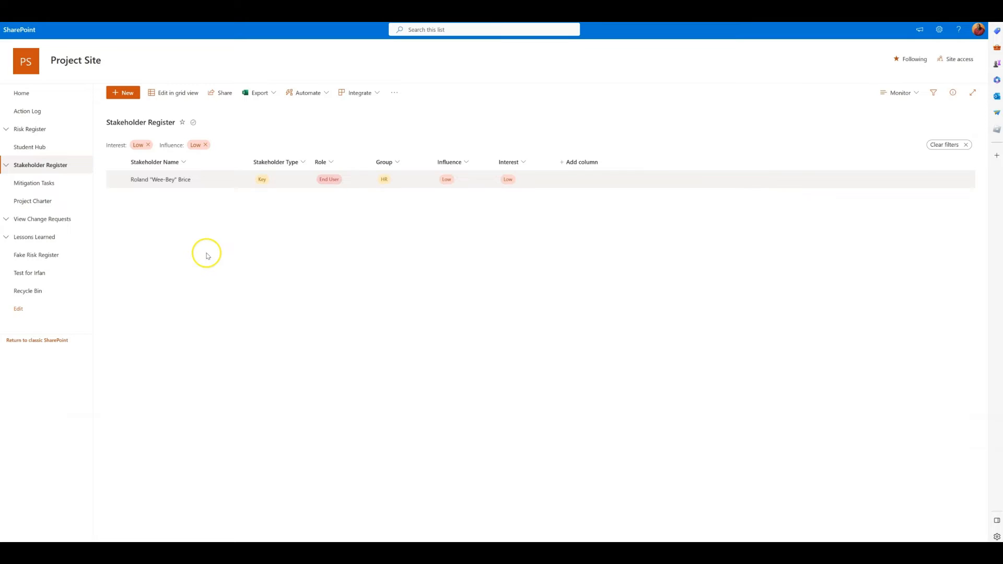
- Check the Monitor view through its new navigation link, and return to the full Stakeholder Register
click(58, 166)
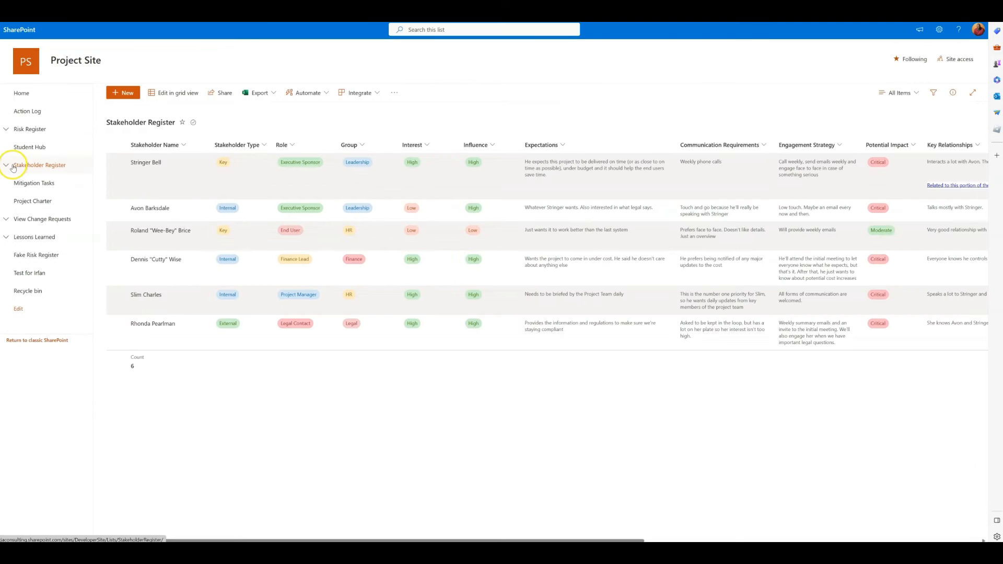
click(7, 165)
click(32, 185)
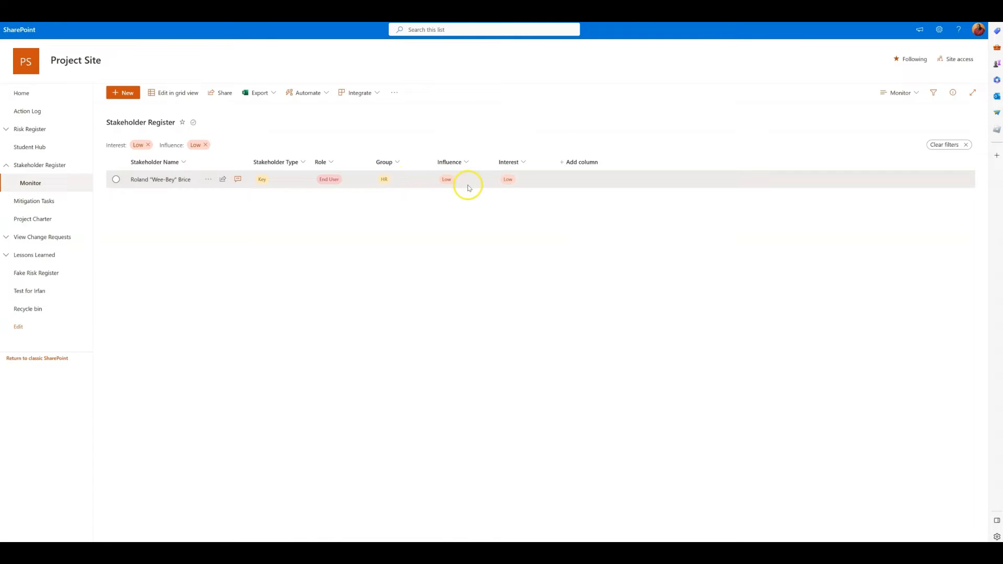
click(58, 165)
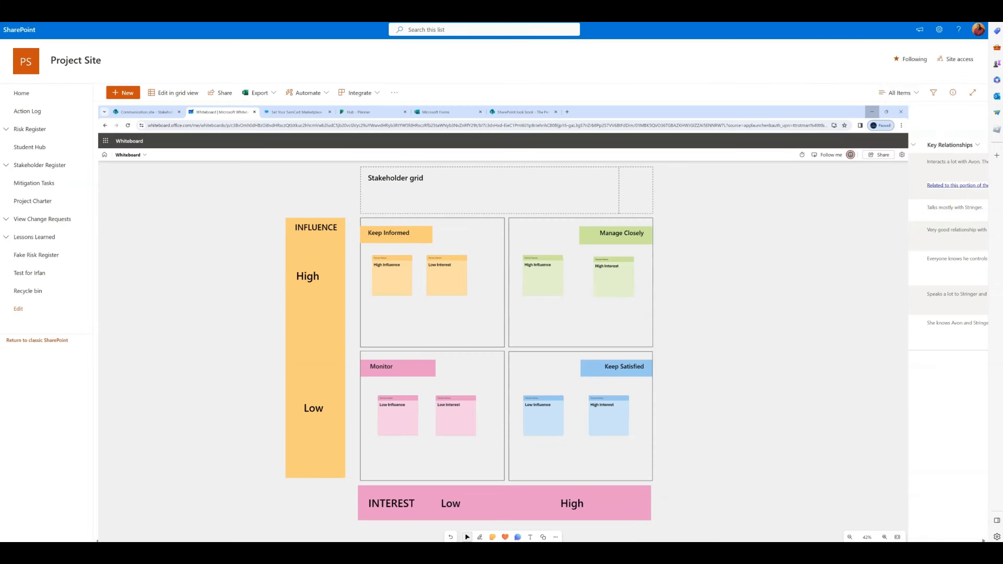
- After minimizing the whiteboard, create a public list view of the Stakeholder Register named Keep Informed
click(873, 112)
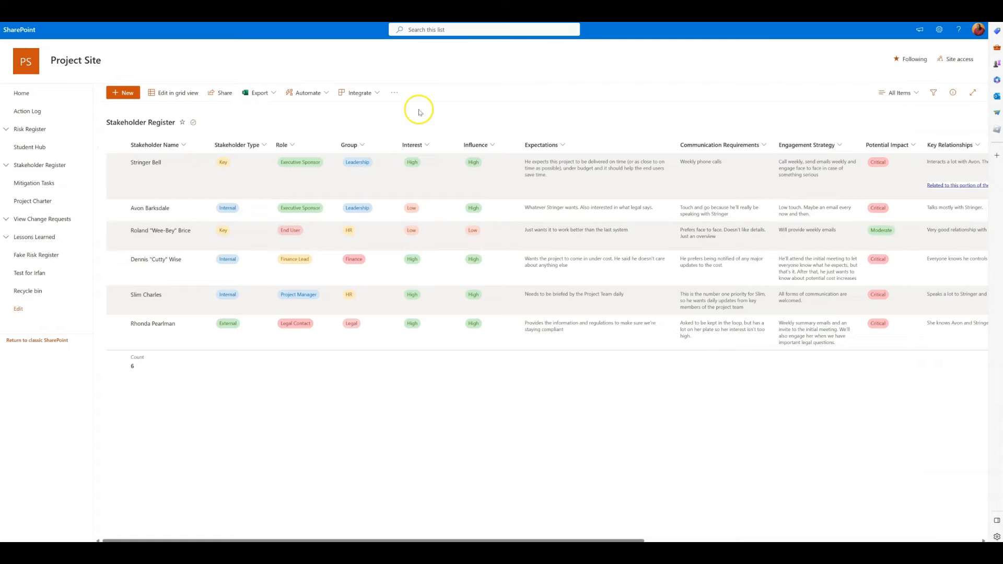
click(897, 92)
click(909, 219)
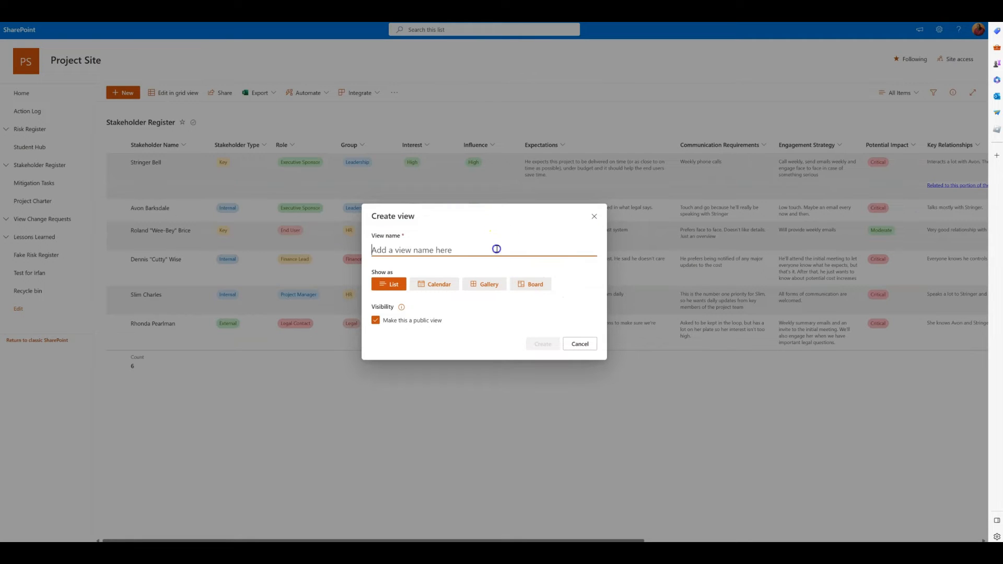
text(Keep Informed)
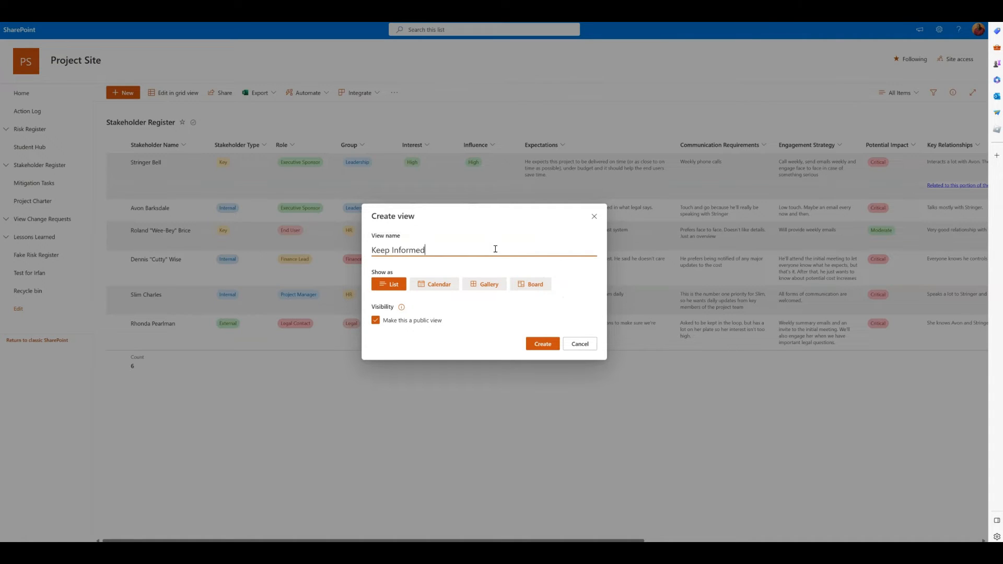
click(542, 344)
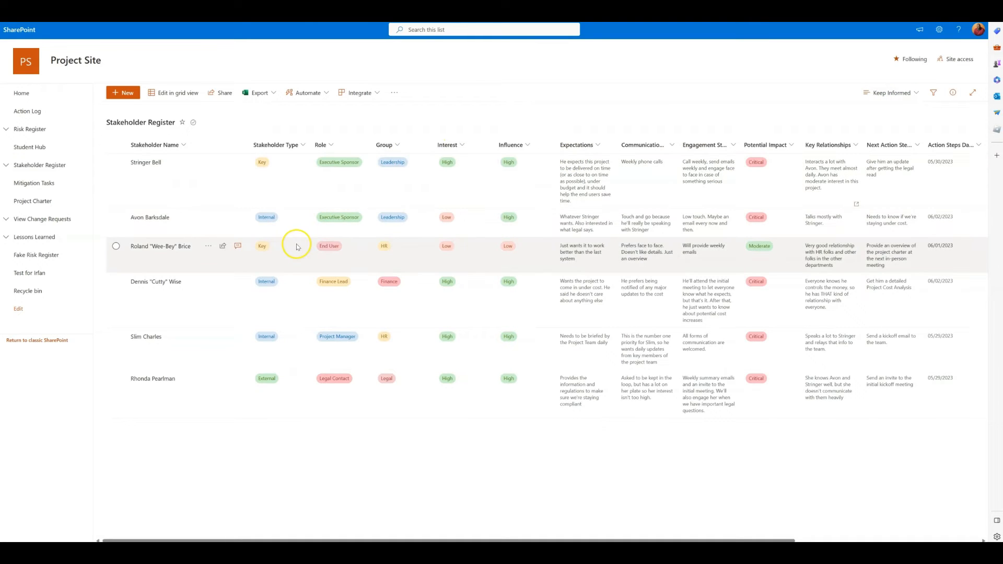
- Show only Stakeholder Name, Stakeholder Type, Role, Group, Interest and Influence in the view, with Influence placed before Interest
click(192, 151)
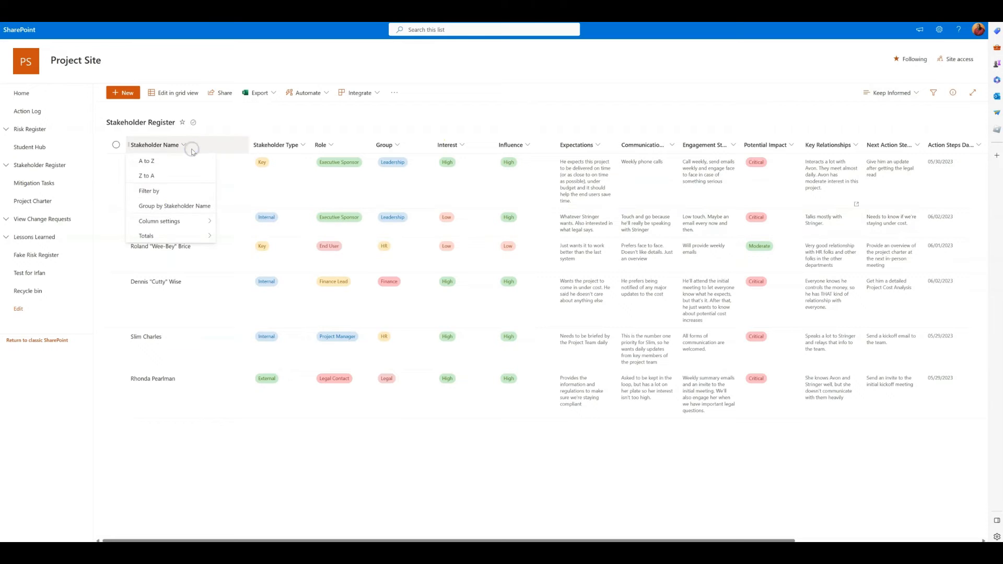
mouse_move(167, 221)
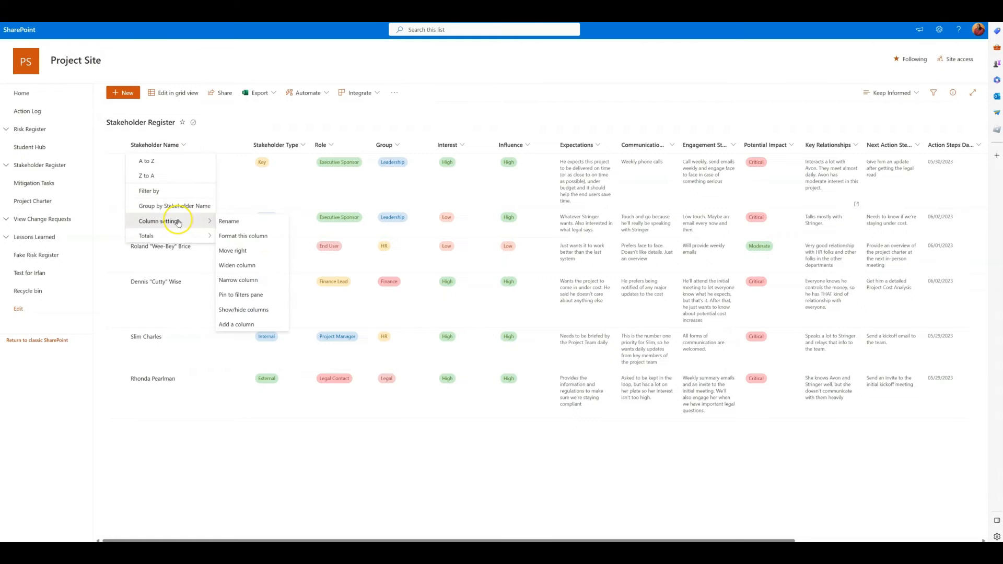
click(244, 310)
click(868, 314)
click(869, 284)
click(869, 271)
click(869, 299)
click(869, 256)
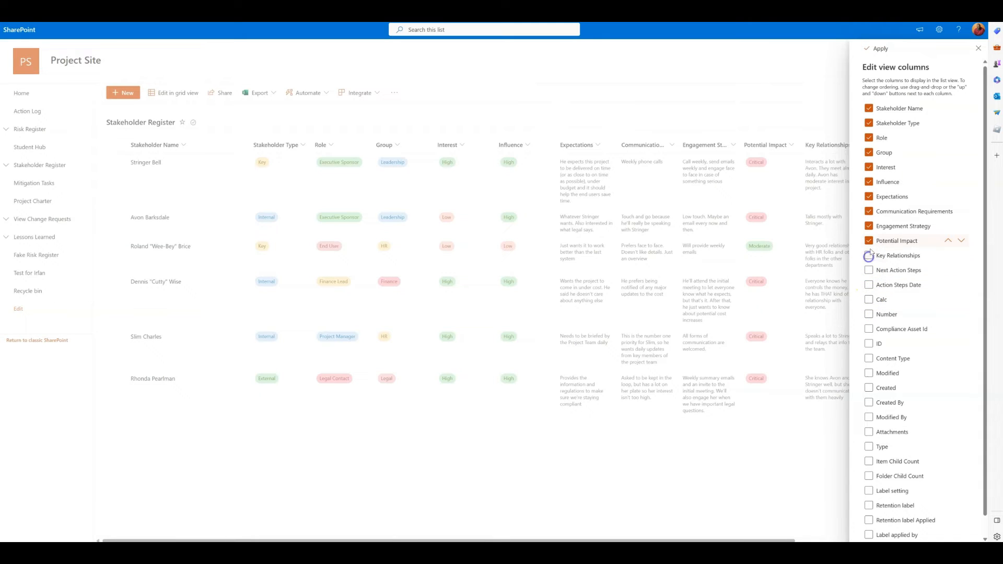
click(868, 211)
click(878, 48)
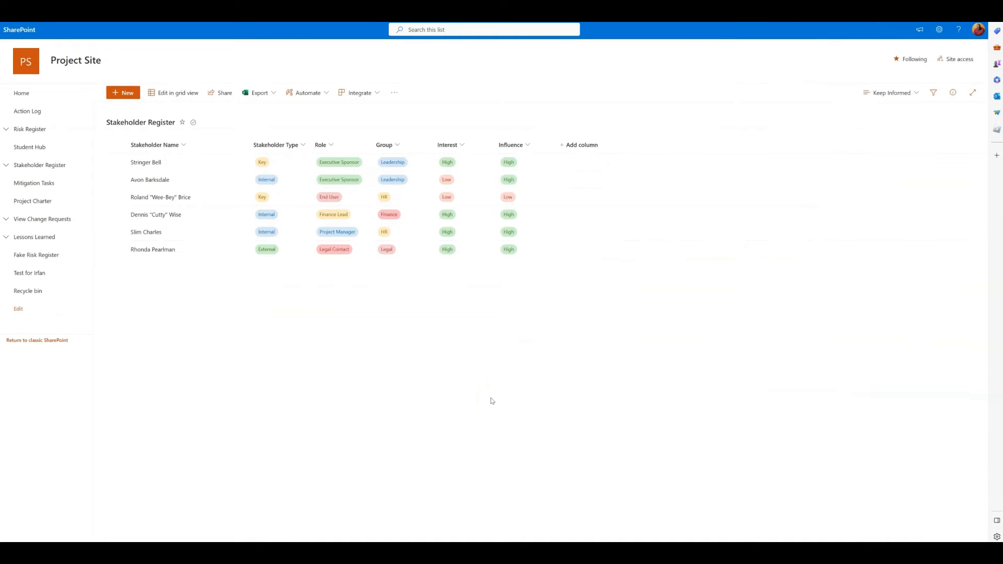
drag(512, 145, 448, 145)
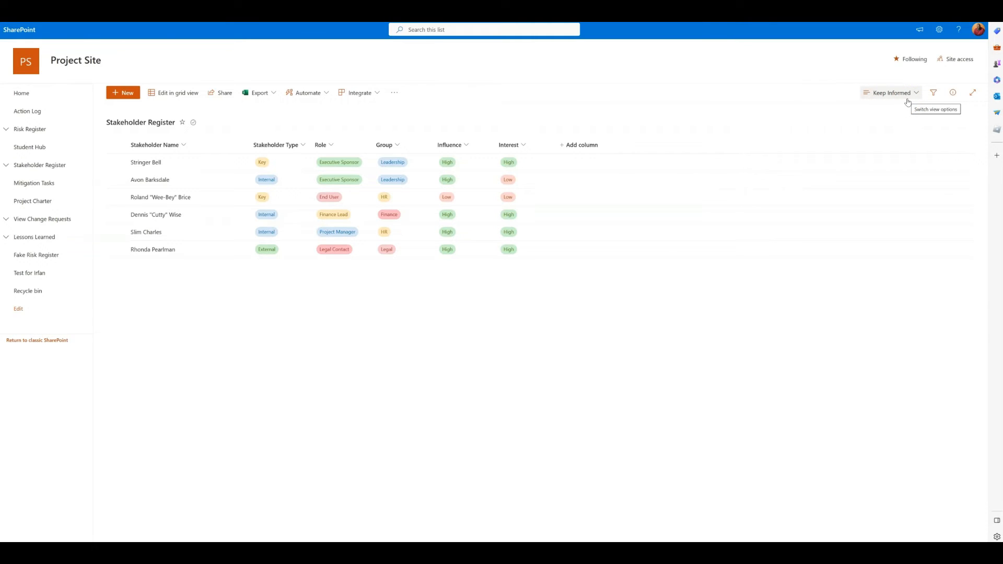
- Filter the Keep Informed view to items whose Influence is equal to High And Interest is equal to Low, and save it
click(888, 93)
click(899, 235)
click(897, 271)
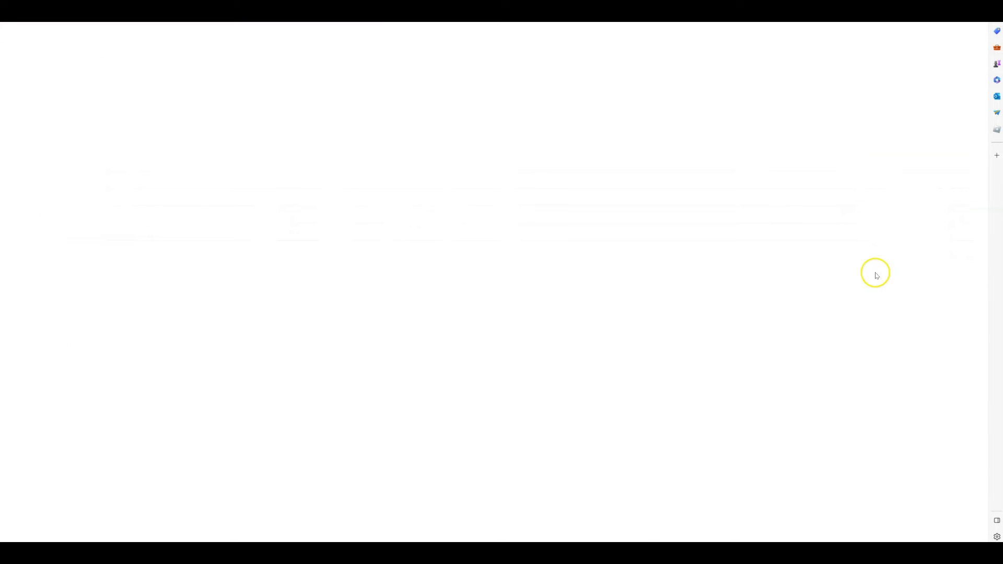
click(451, 209)
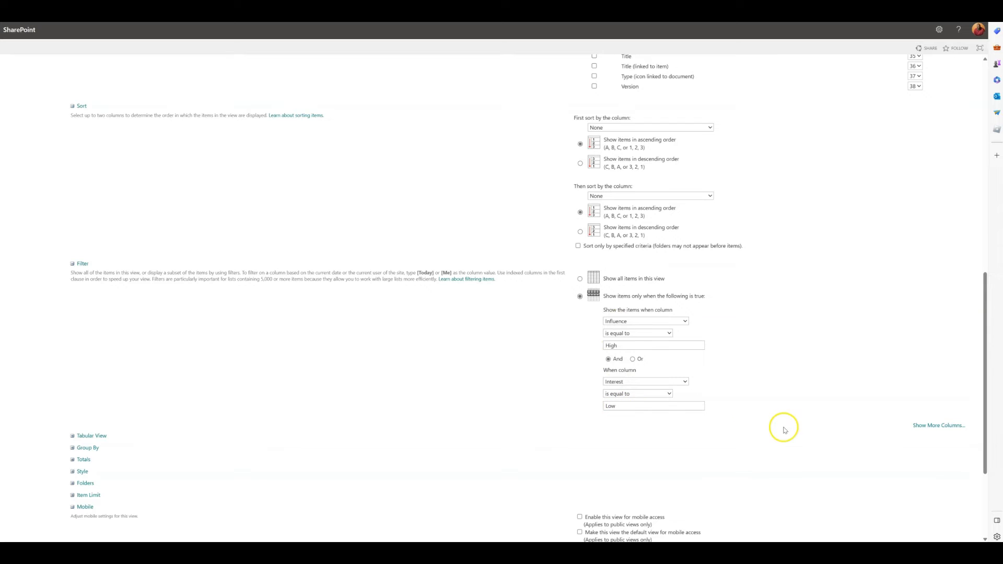
scroll(799, 408, down, 5)
click(924, 499)
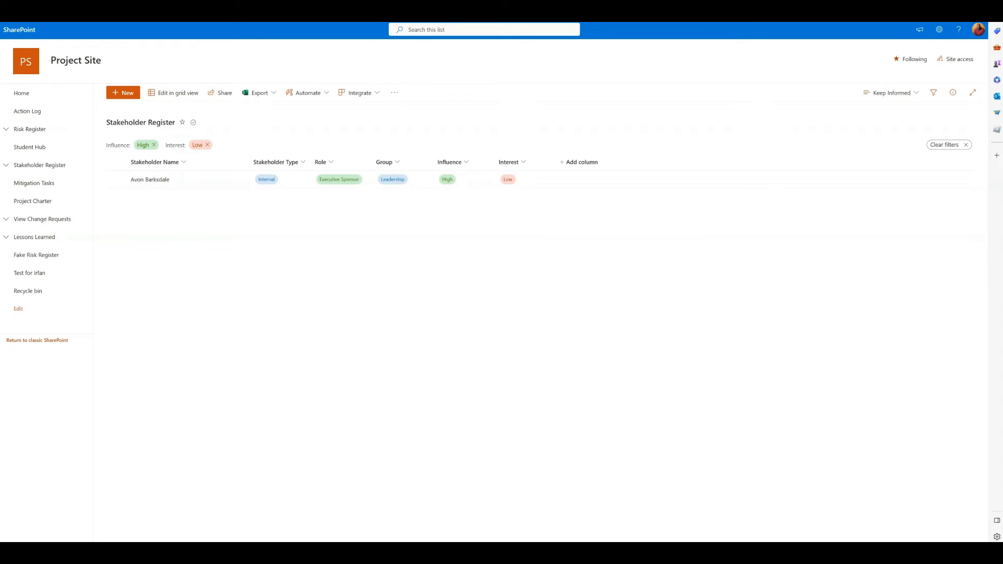
- Copy the Keep Informed view's web address and use it for a new navigation link placed below Monitor
right_click(313, 13)
click(346, 94)
click(20, 309)
drag(23, 314, 49, 260)
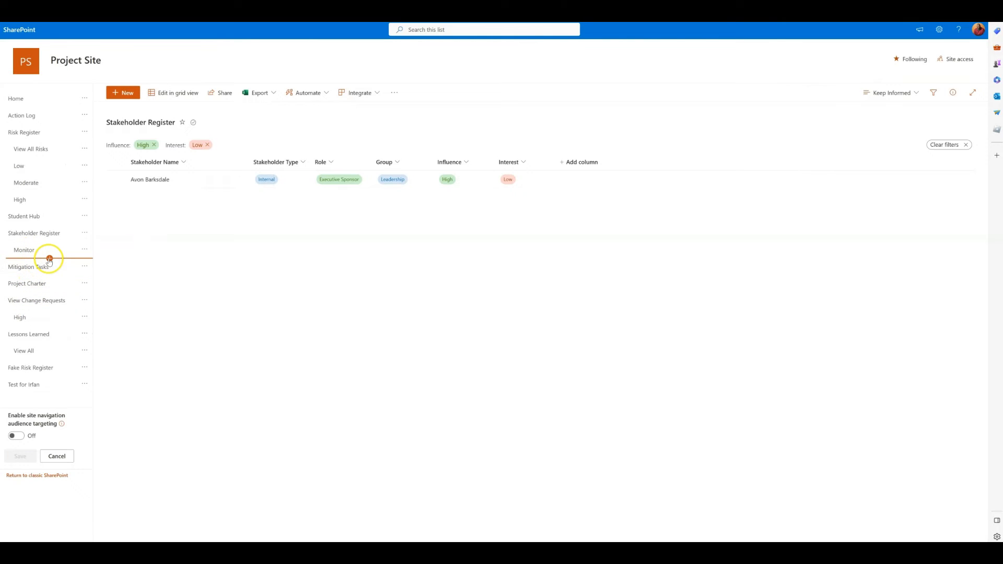
click(49, 258)
triple_click(132, 248)
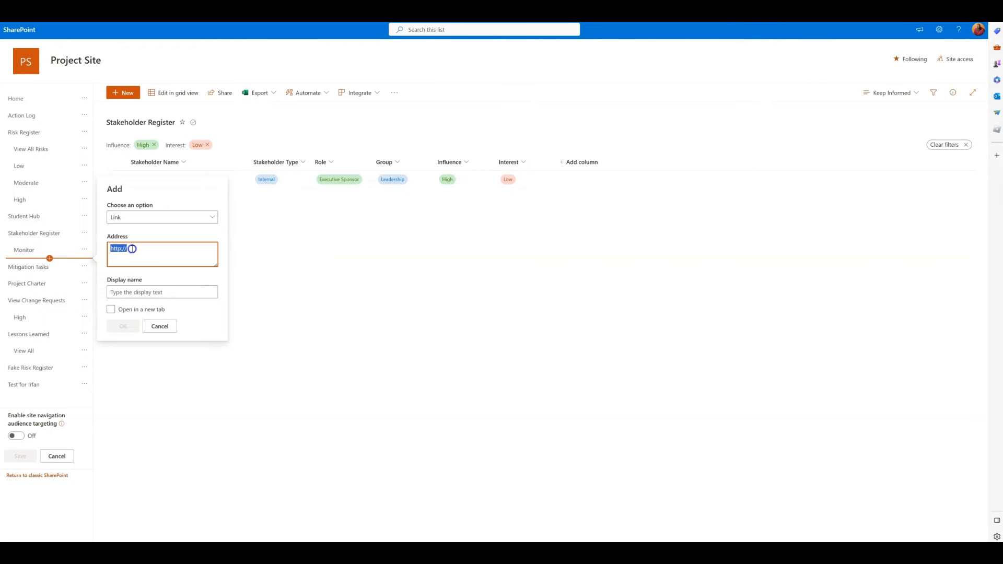
key(ctrl+v)
- Set the new link's display name to Keep Informed and save the site navigation
click(131, 291)
text(Kee)
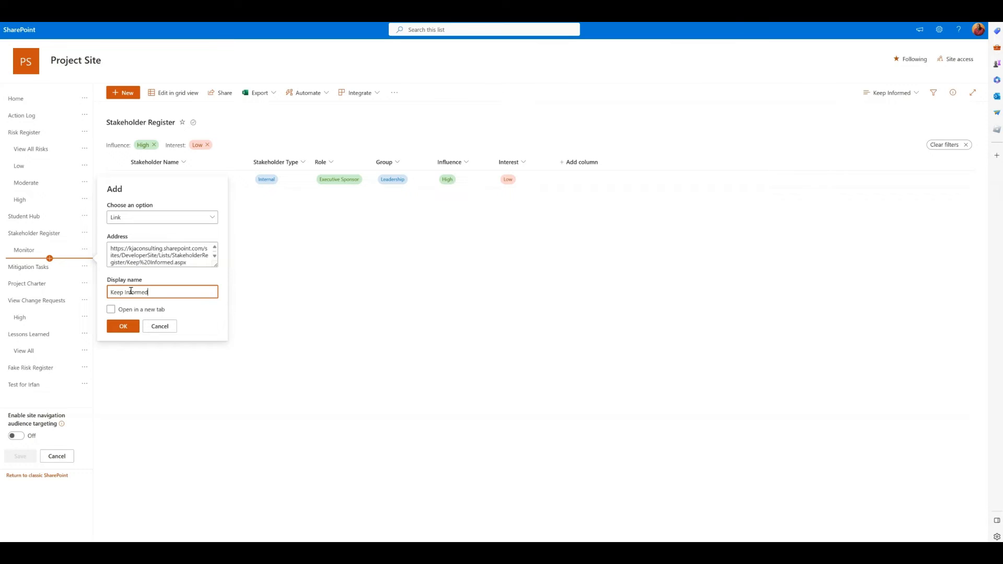
click(125, 326)
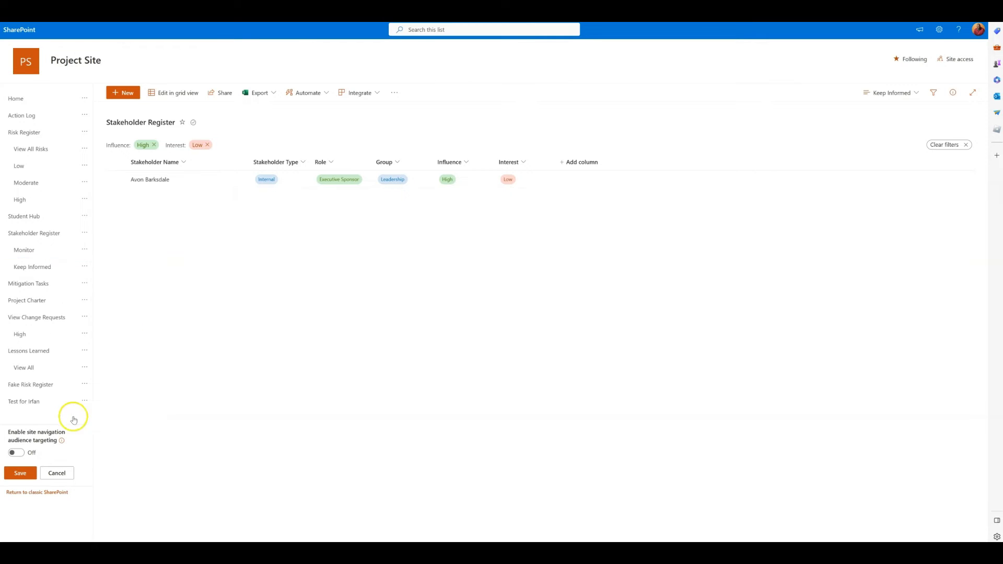
click(19, 473)
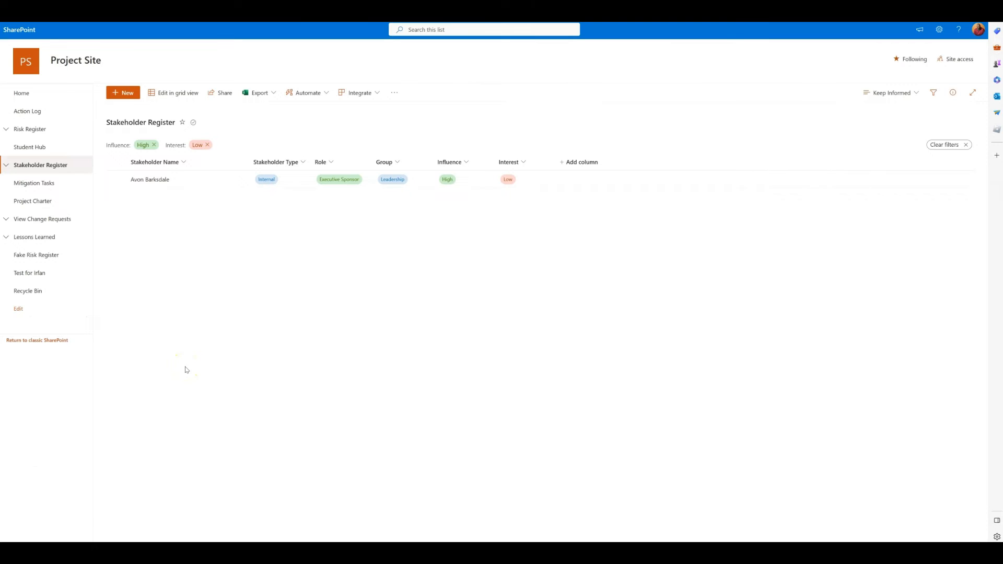
- Check the Monitor and Keep Informed views through their navigation links, and return to the full Stakeholder Register
click(7, 166)
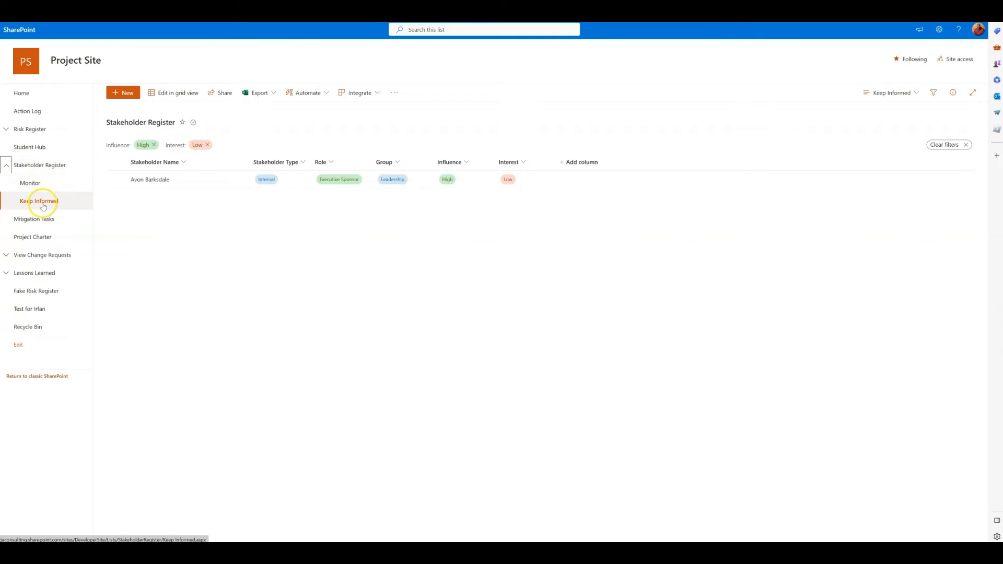
click(46, 186)
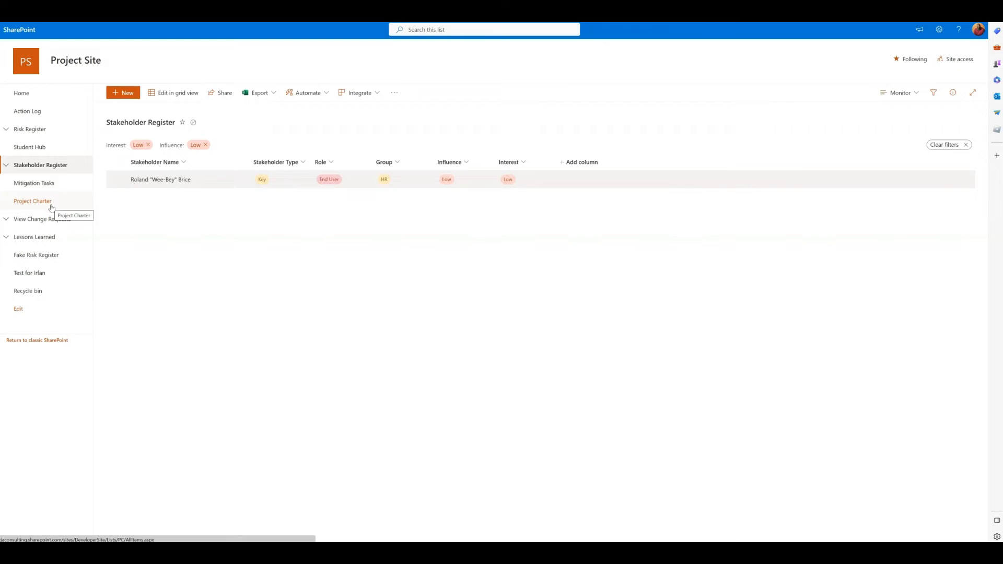
click(39, 201)
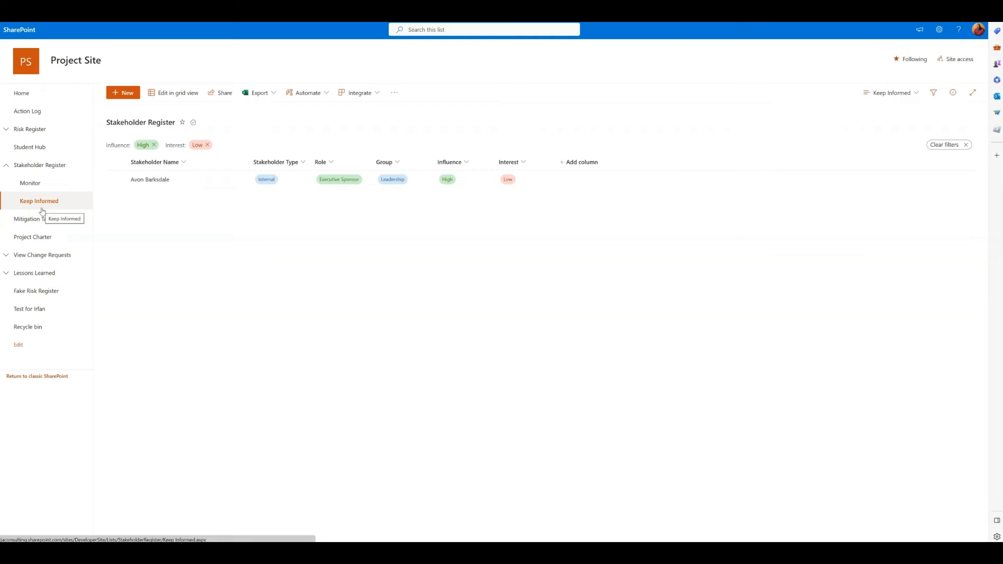
click(30, 165)
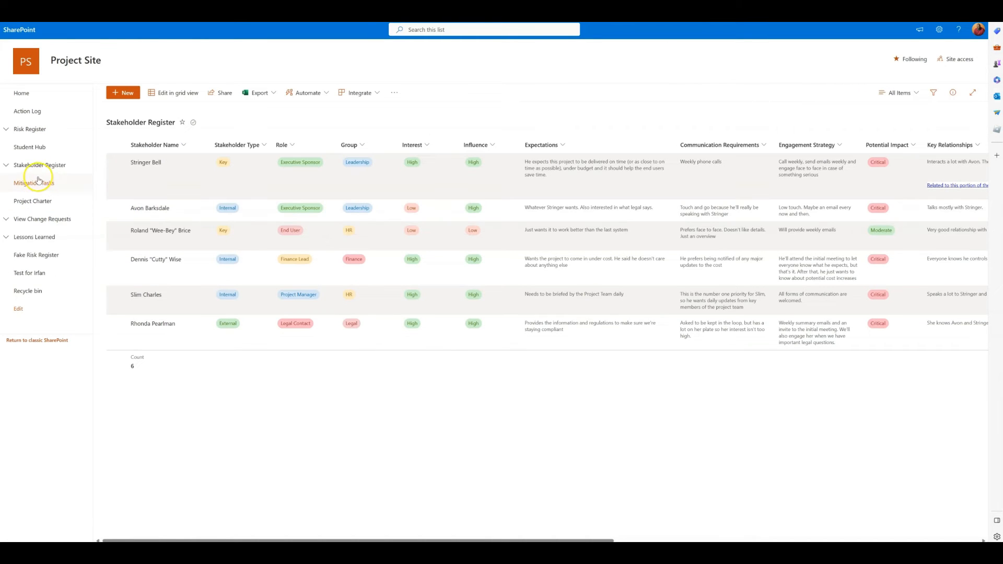
- Review the stakeholder grid on the whiteboard and compare it with the Manage Closely, Keep Informed, Keep Satisfied and Monitor views of the SharePoint register
click(7, 166)
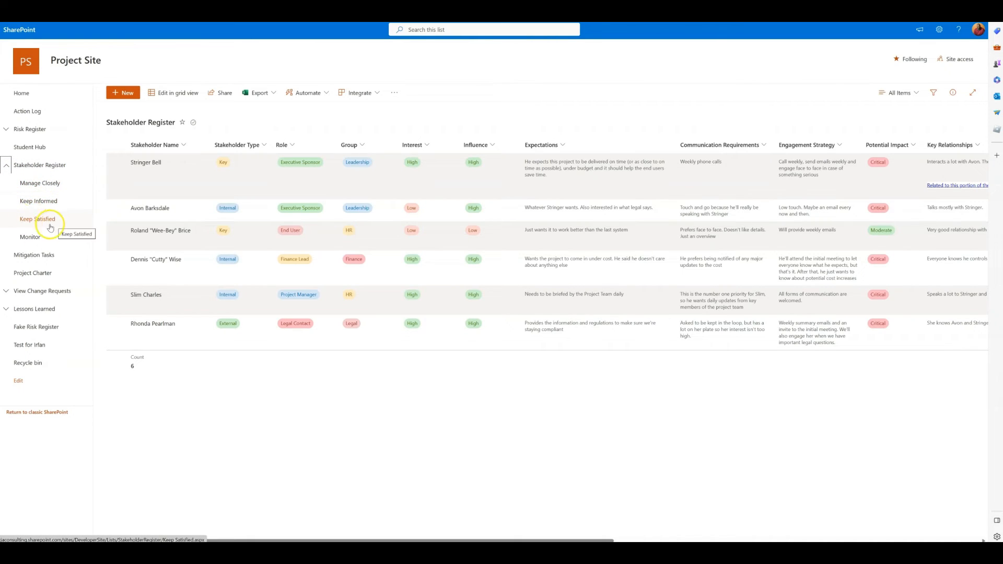
mouse_move(601, 554)
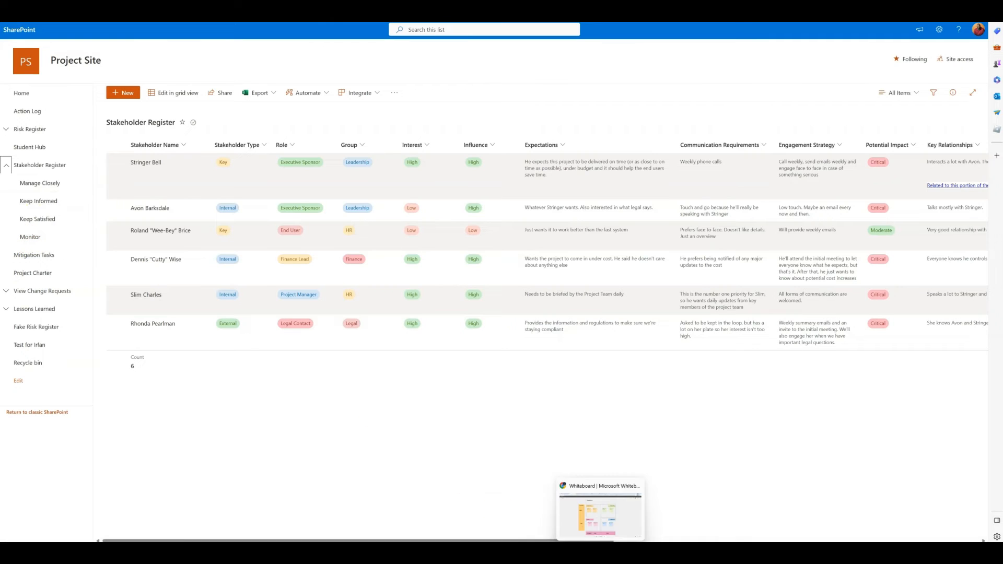
click(601, 515)
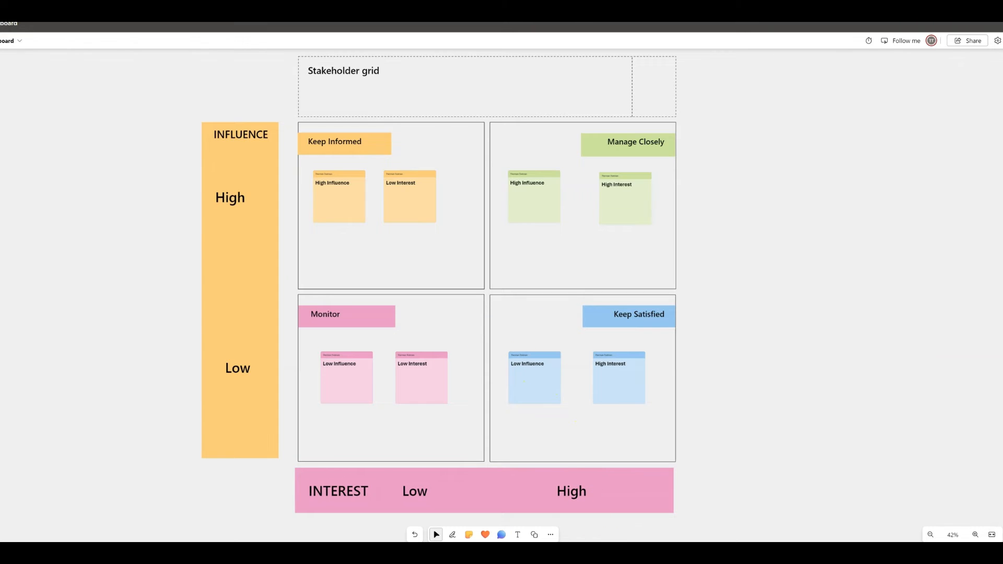
key(alt+Tab)
click(35, 183)
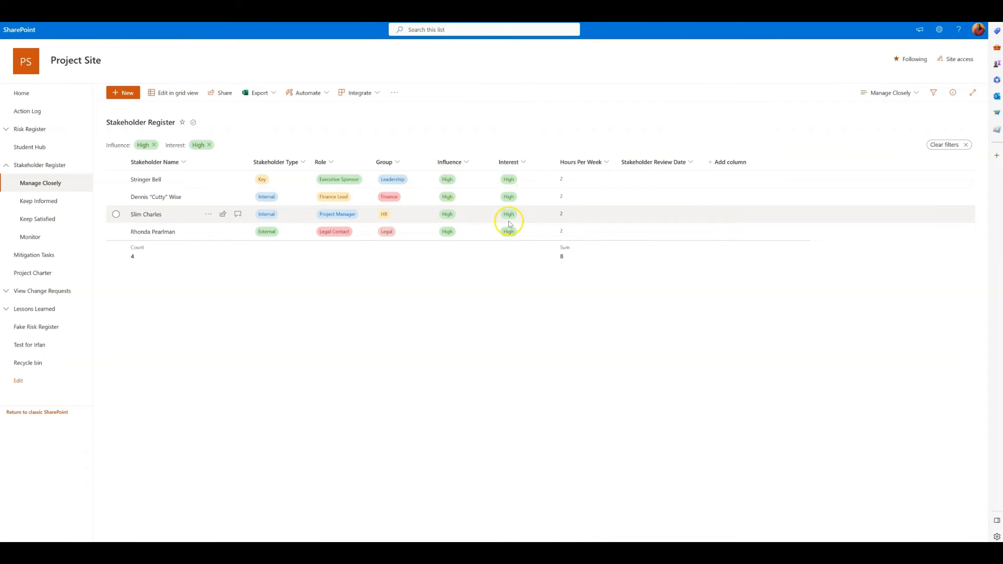
click(24, 203)
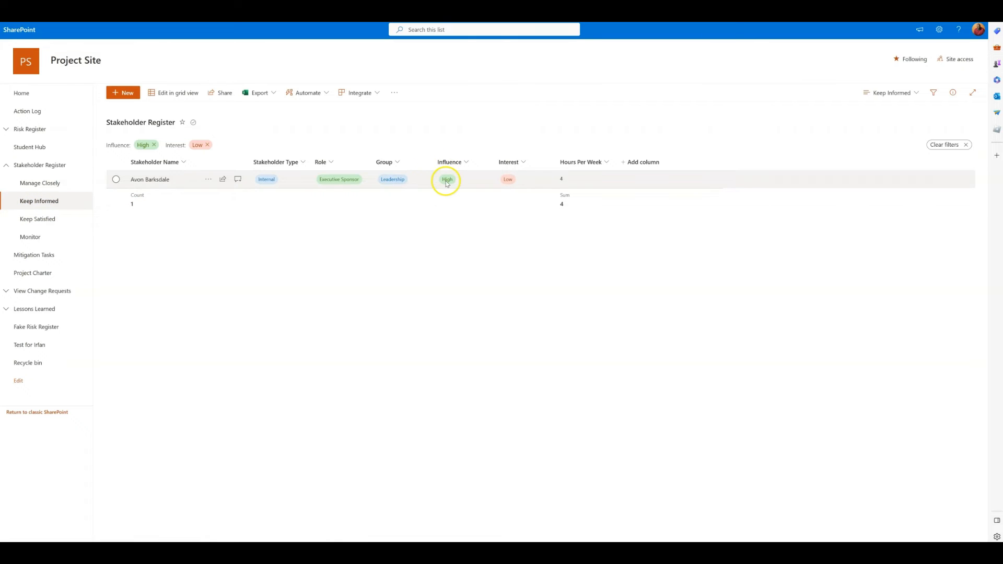
click(67, 217)
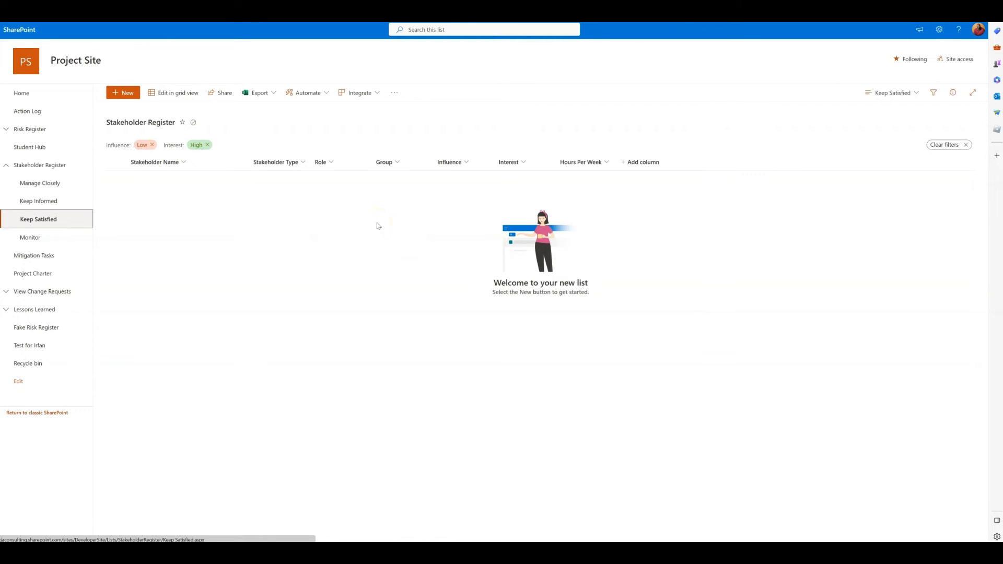
click(61, 243)
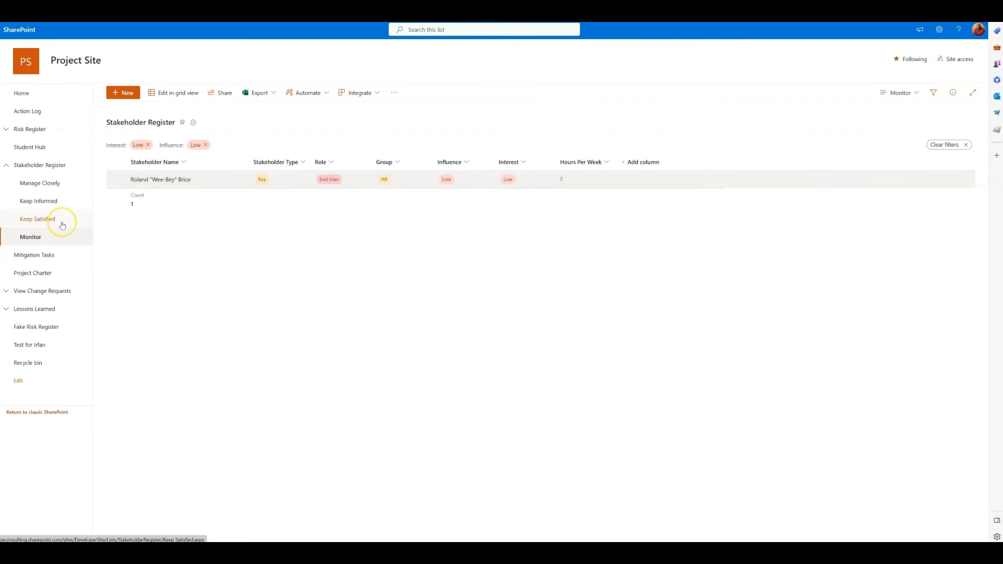
- Filter the Manage Closely view to the Stakeholder Type Key, and remove that filter again
click(54, 186)
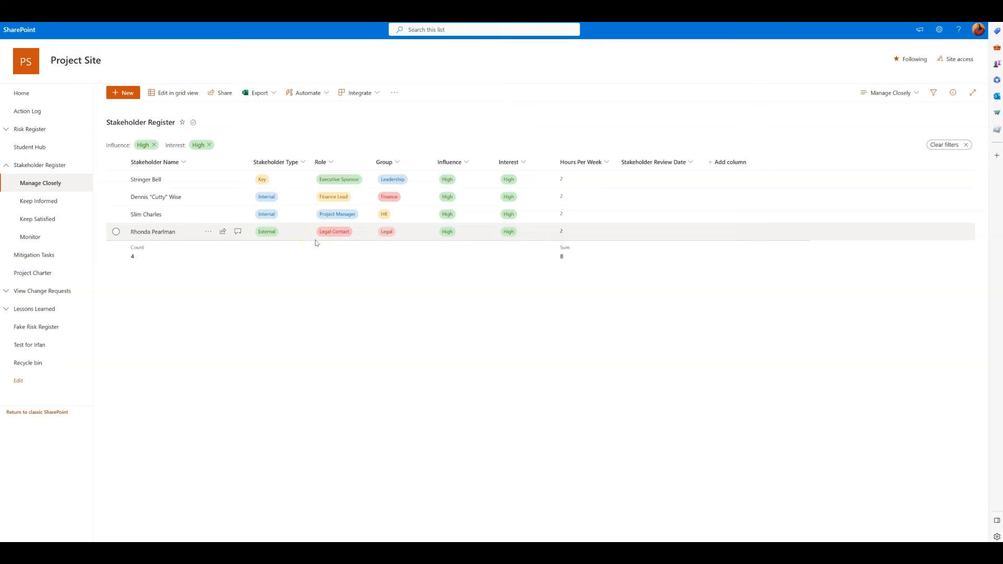
click(300, 162)
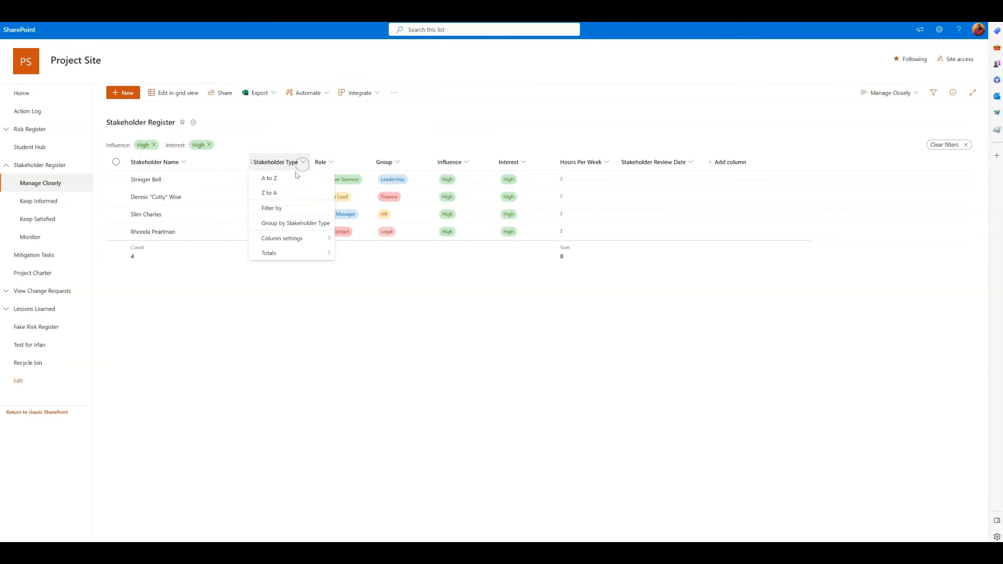
click(284, 207)
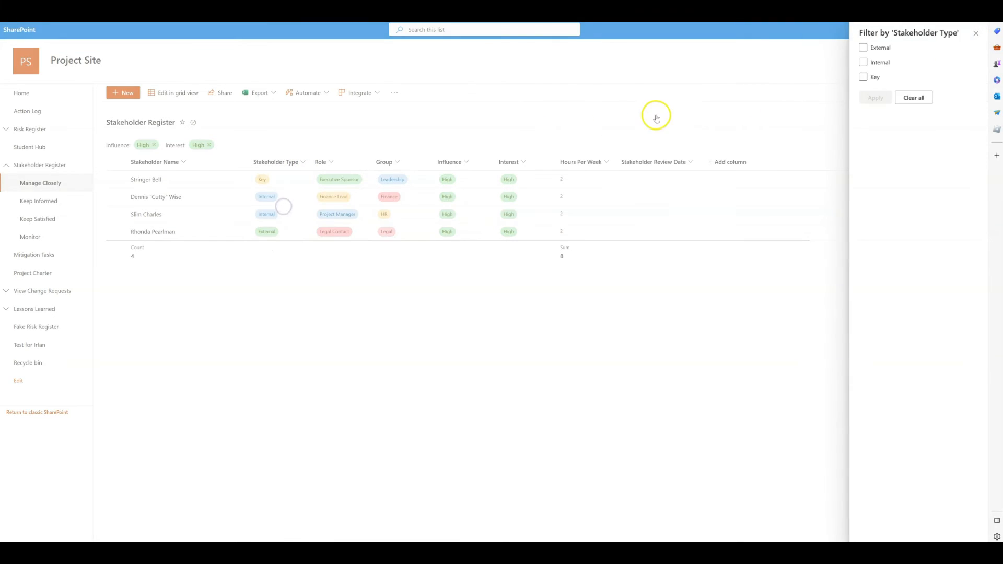
click(863, 84)
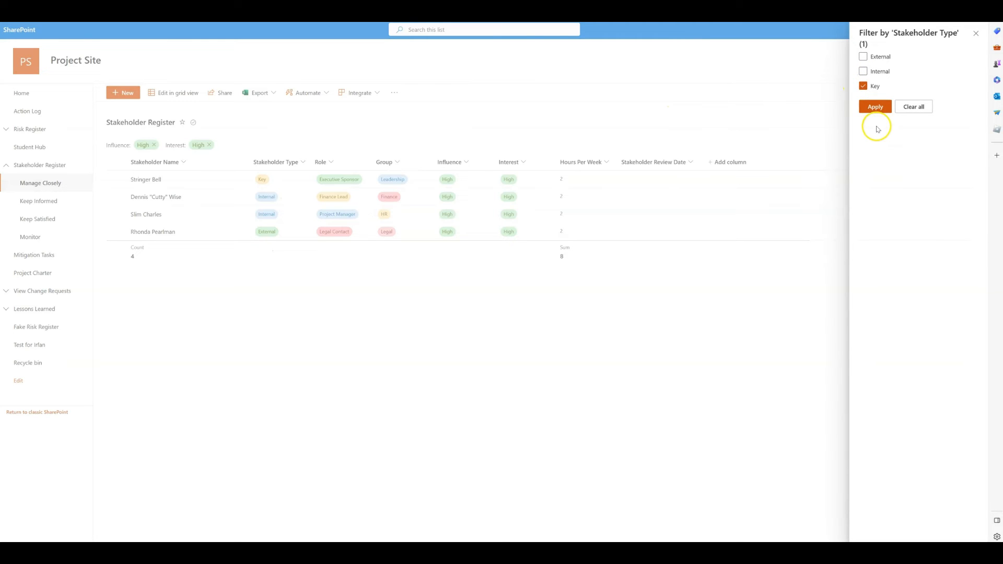
click(877, 109)
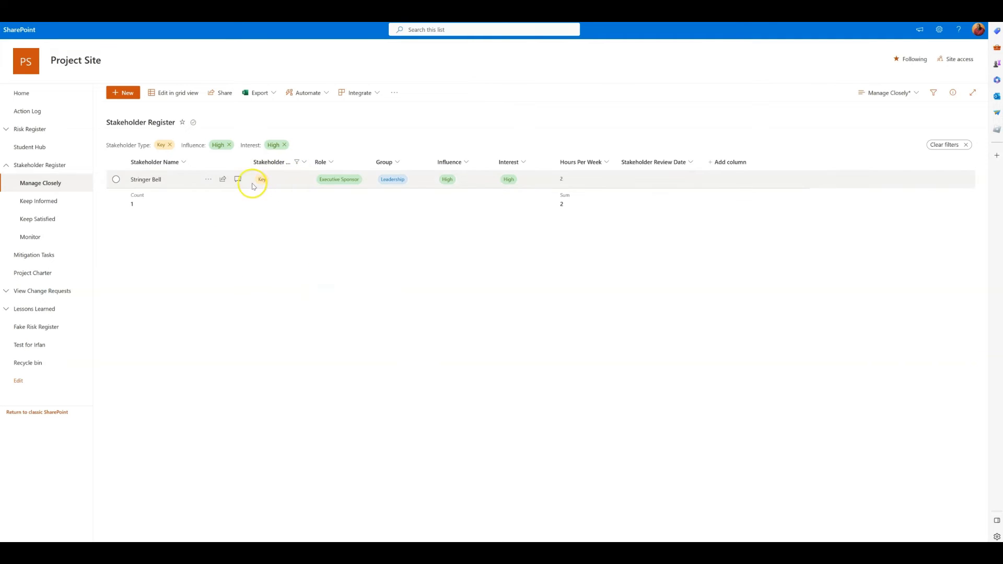
click(169, 145)
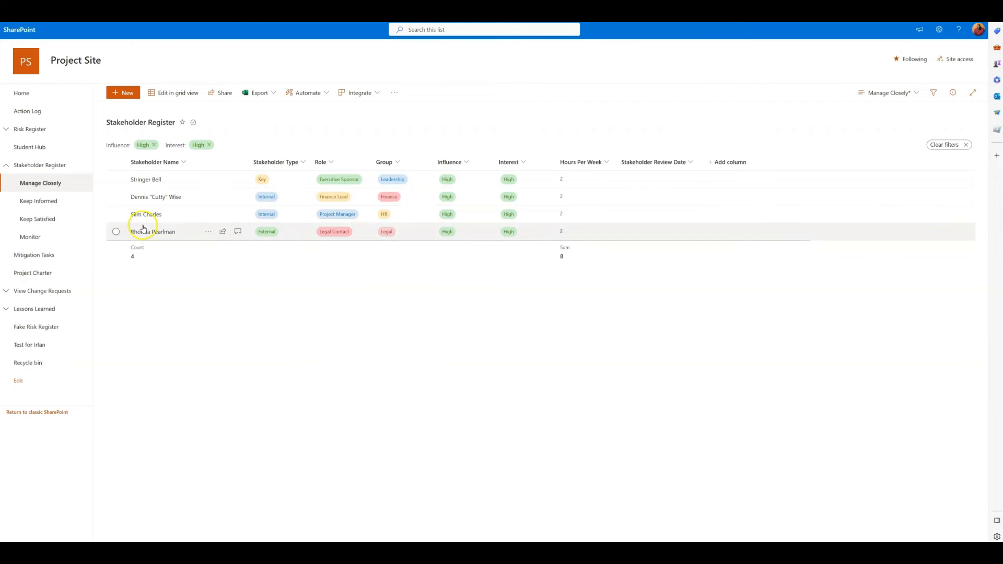
- View the full Stakeholder Register, and return to its Manage Closely view through the site navigation
click(68, 170)
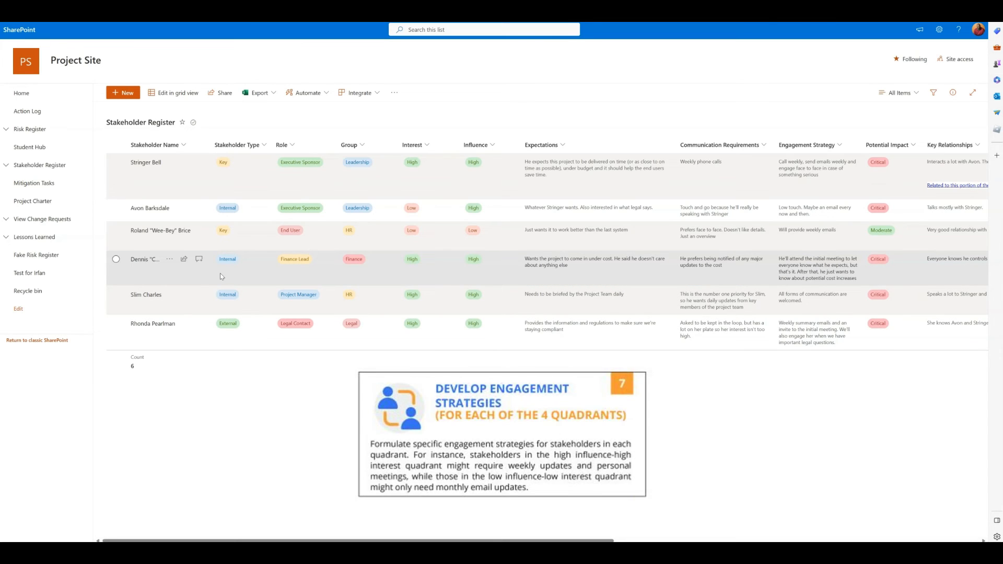
click(6, 165)
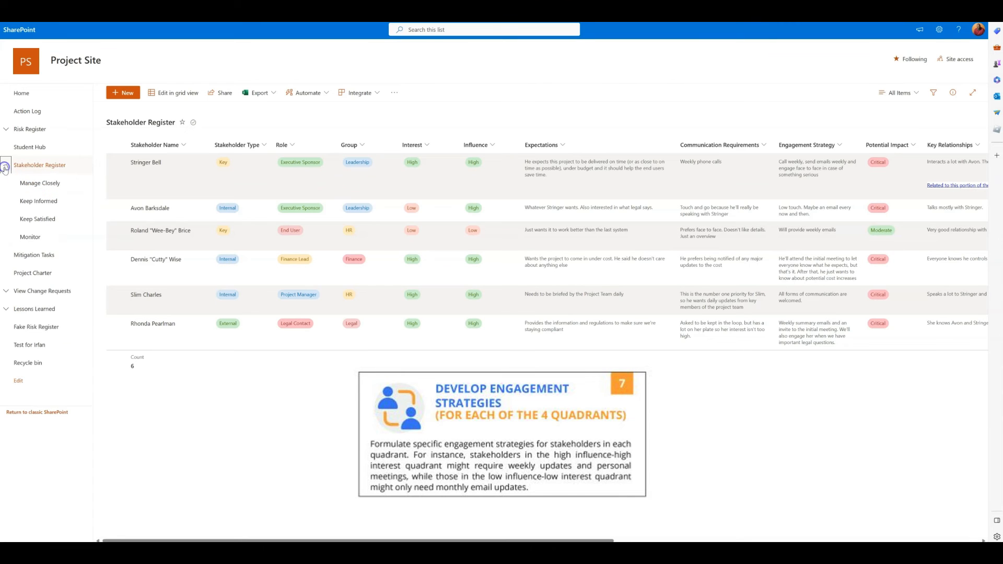
click(40, 184)
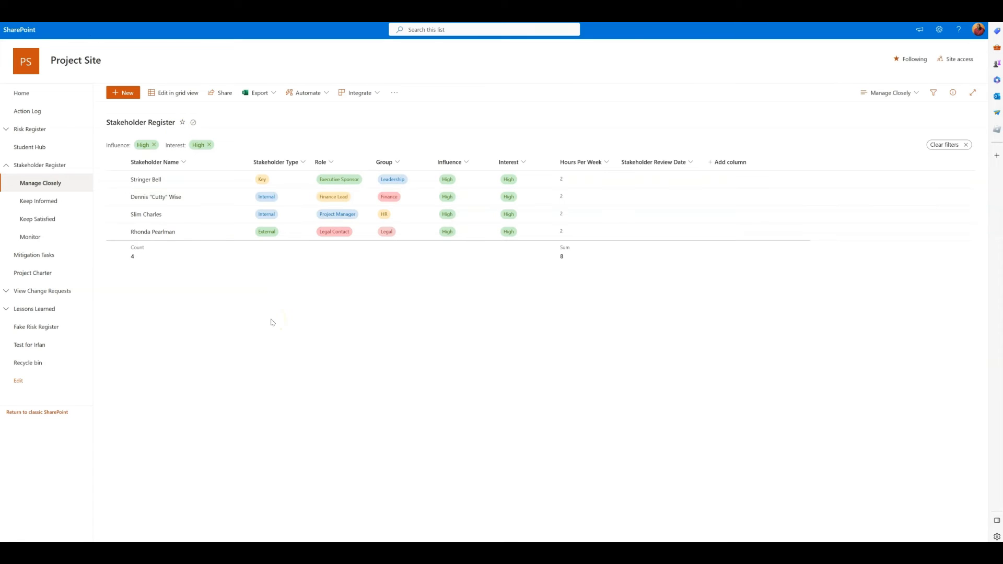
- Review the Engagement Strategies page linked from the site's home page, and open the stakeholders listed for Manage Closely
click(47, 94)
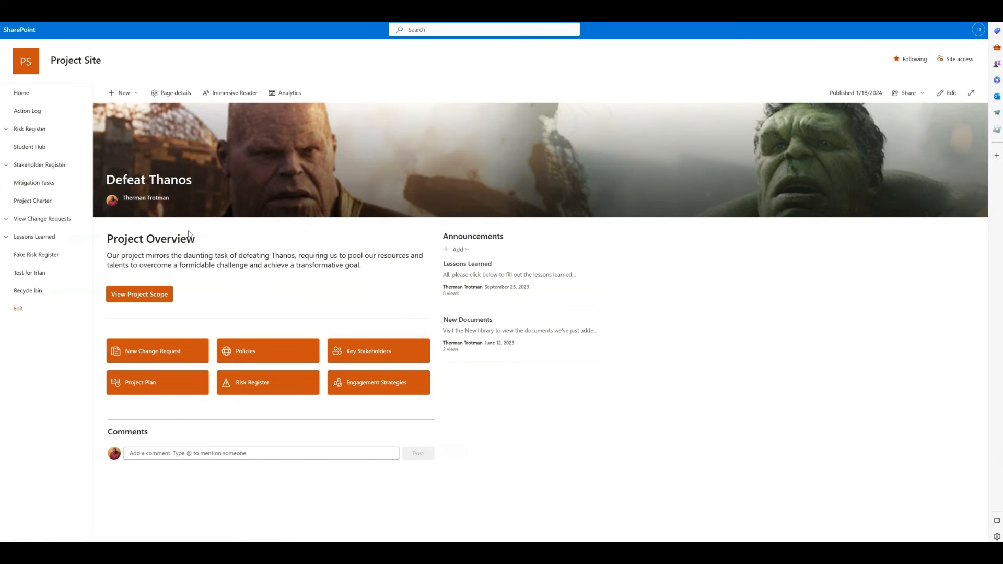
click(379, 392)
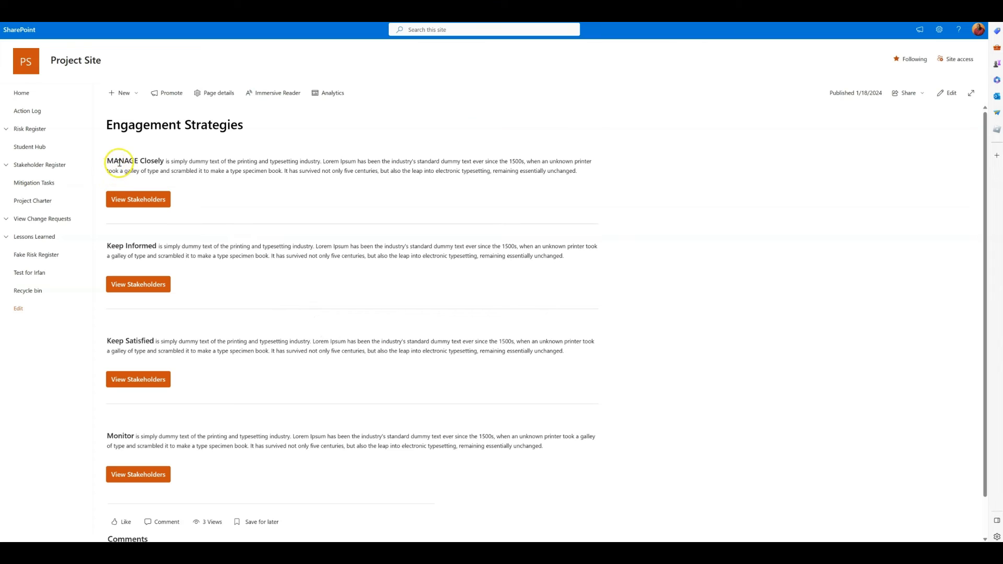
scroll(158, 164, down, 1)
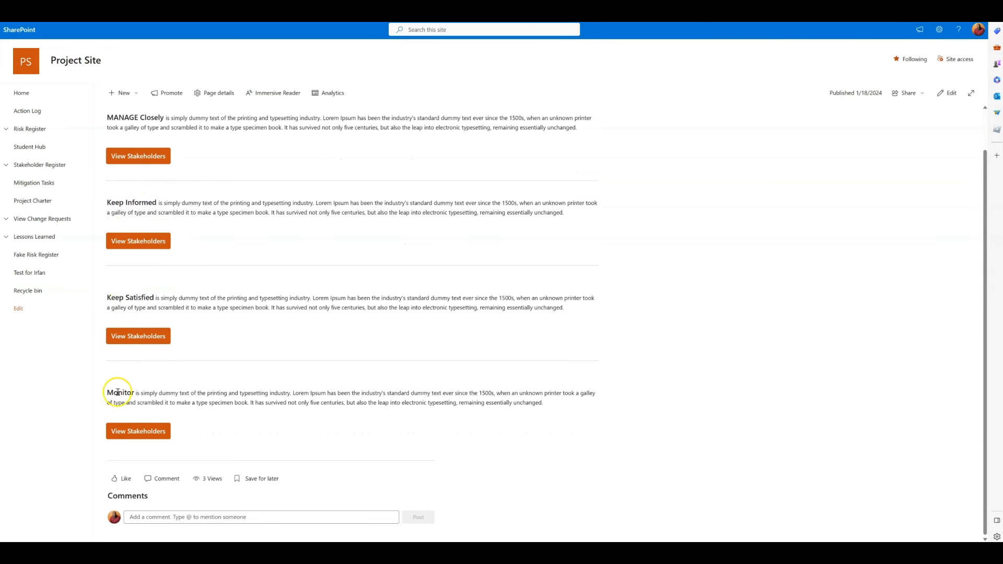
scroll(167, 388, up, 1)
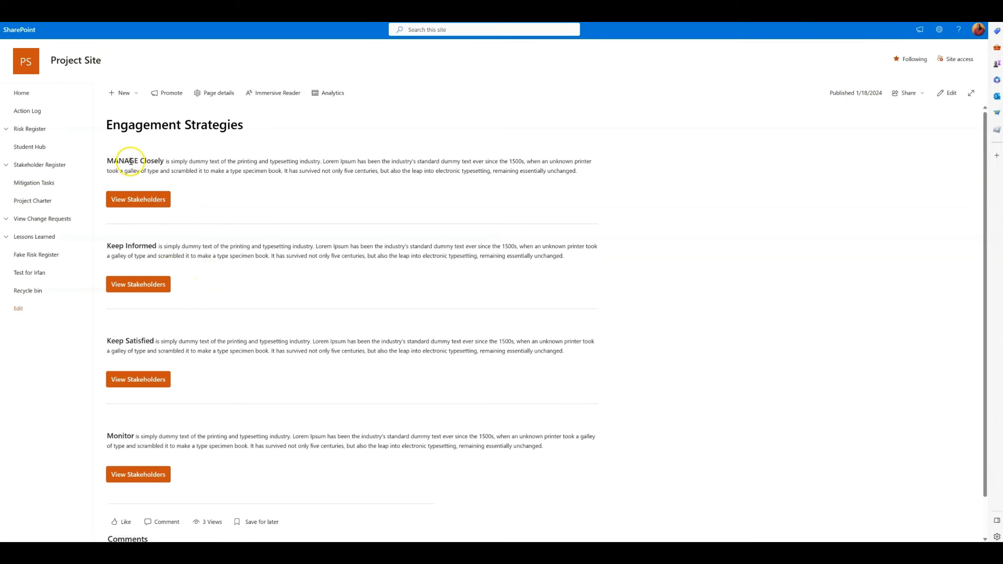
click(145, 199)
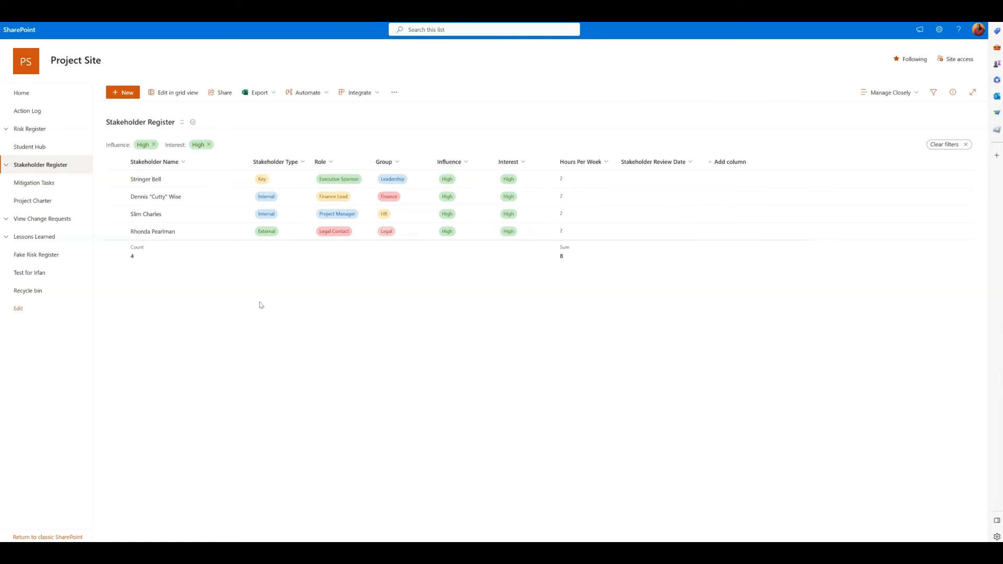
- Go back to the Engagement Strategies page by way of the home page and open the Keep Informed stakeholders
click(36, 99)
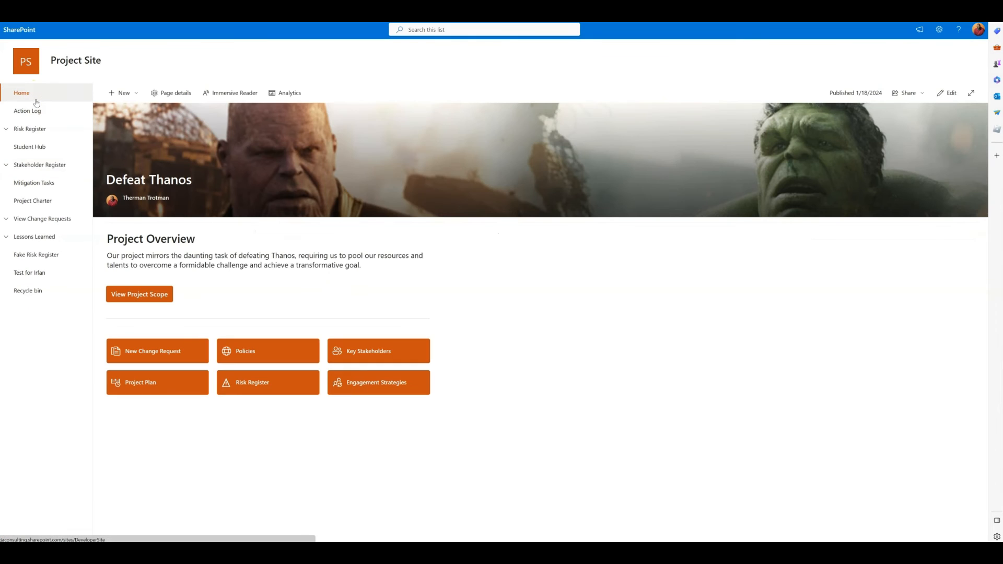
click(392, 381)
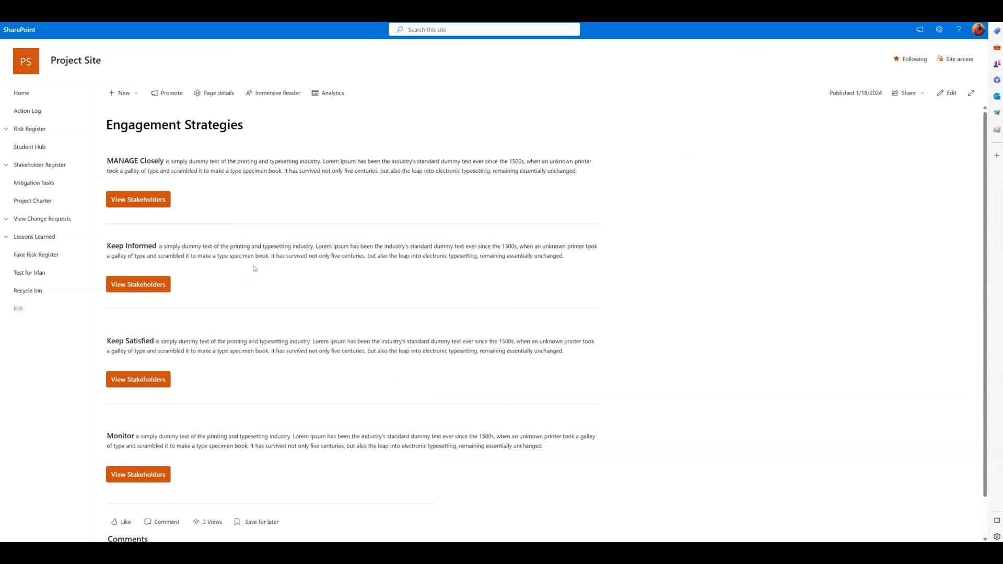
click(133, 285)
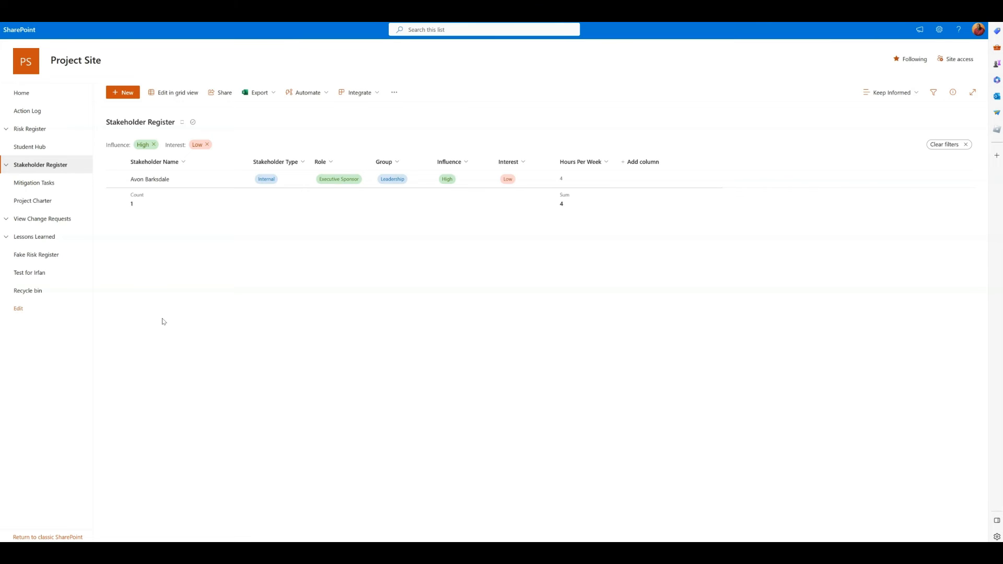
- Return to the Engagement Strategies page through the home page and open the Manage Closely stakeholders again
click(57, 100)
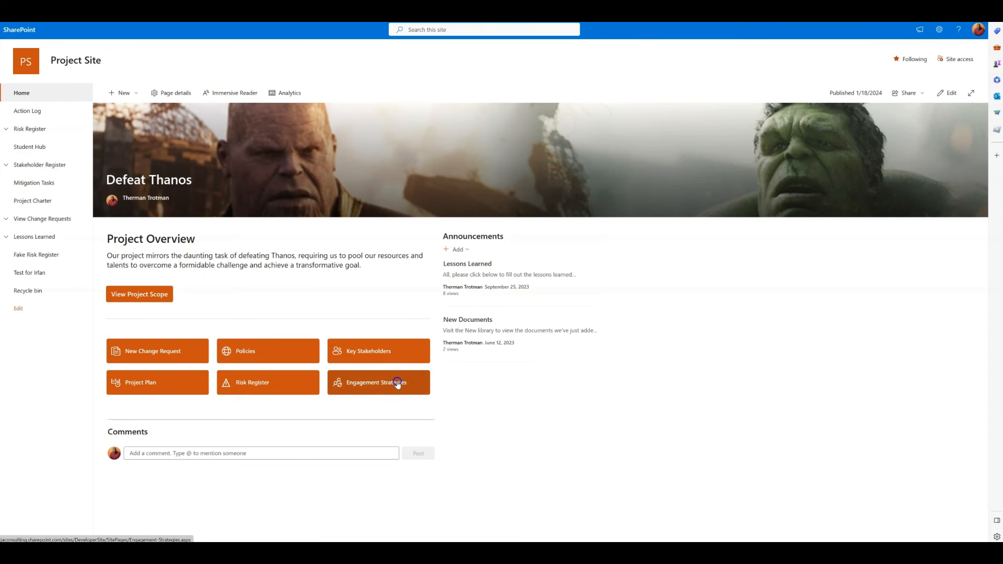
click(397, 382)
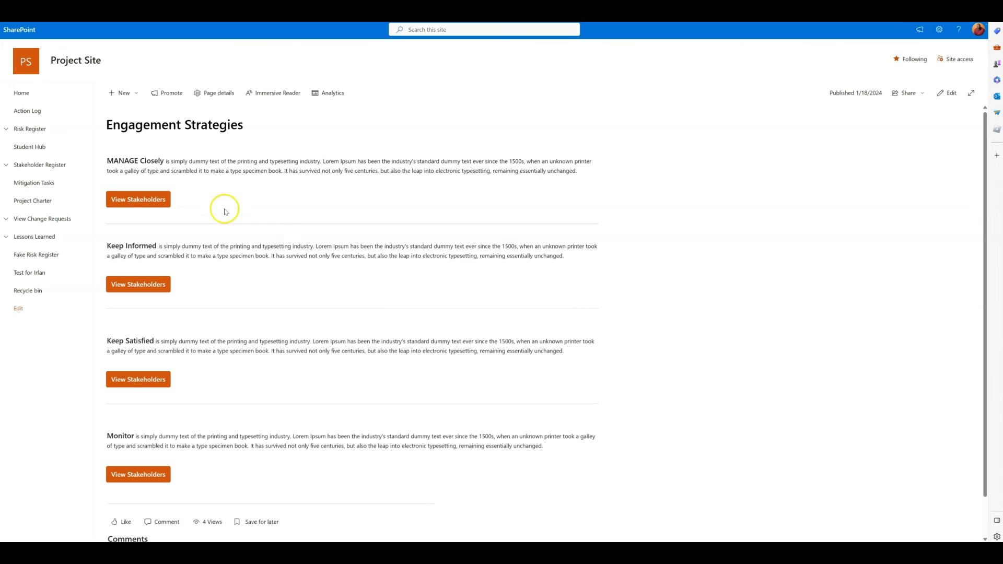
click(147, 200)
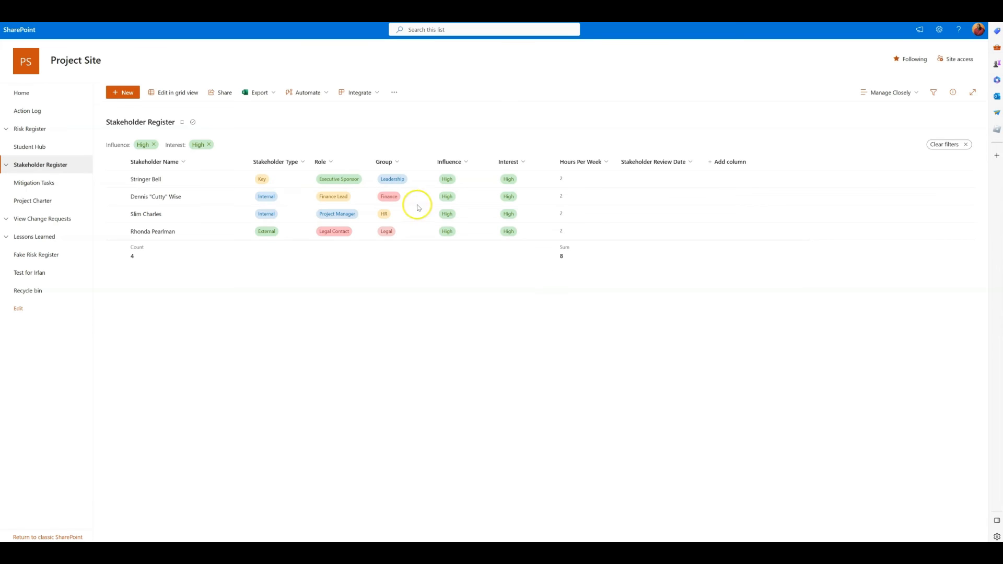
- Open the Monitor view and set the total of its Hours Per Week column to Sum
click(7, 163)
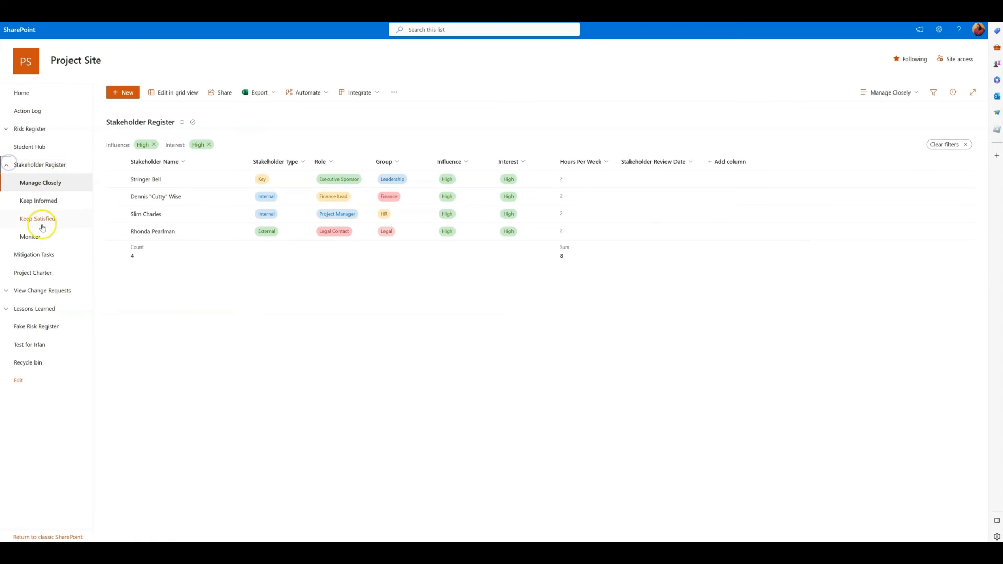
click(31, 235)
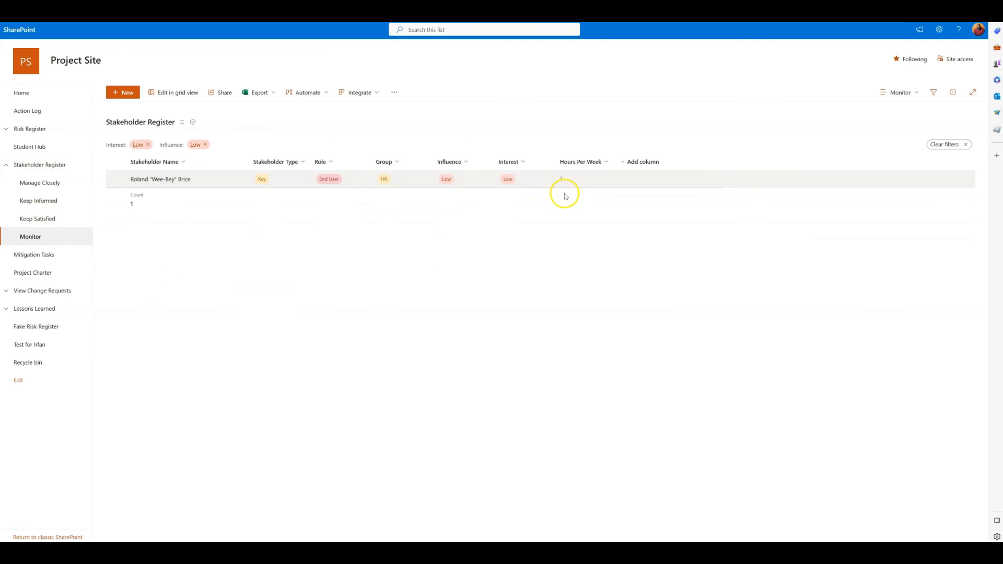
click(606, 161)
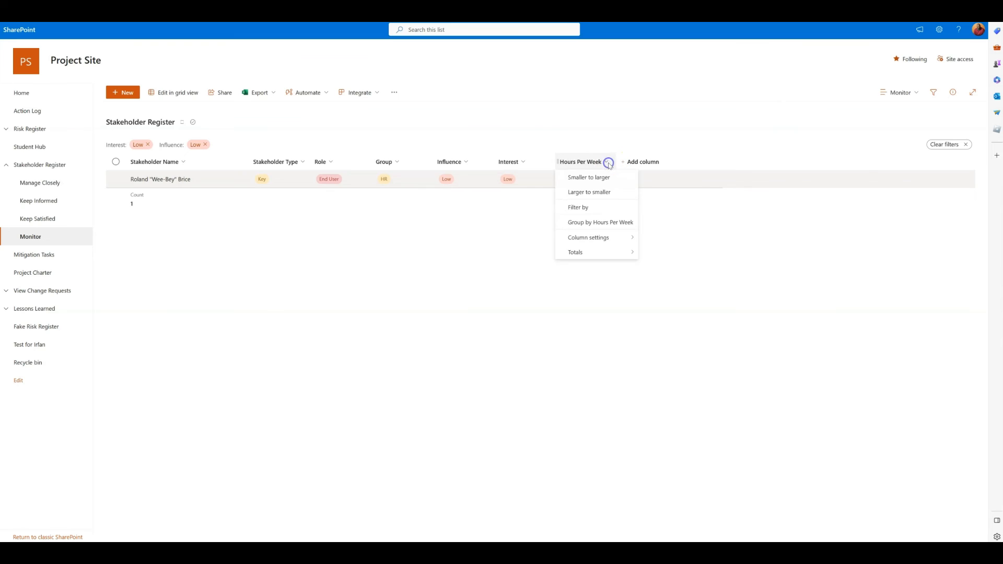
mouse_move(620, 255)
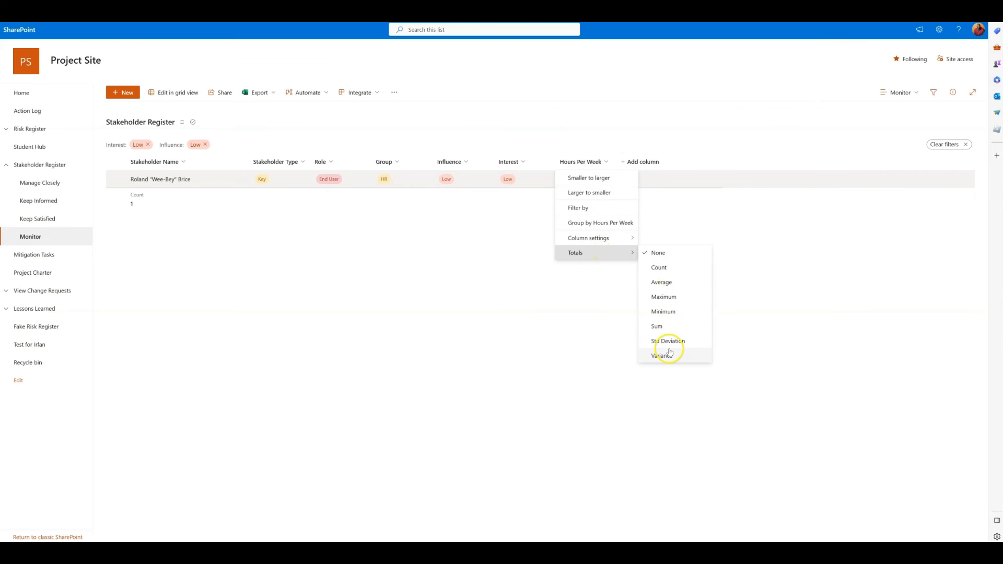
click(660, 326)
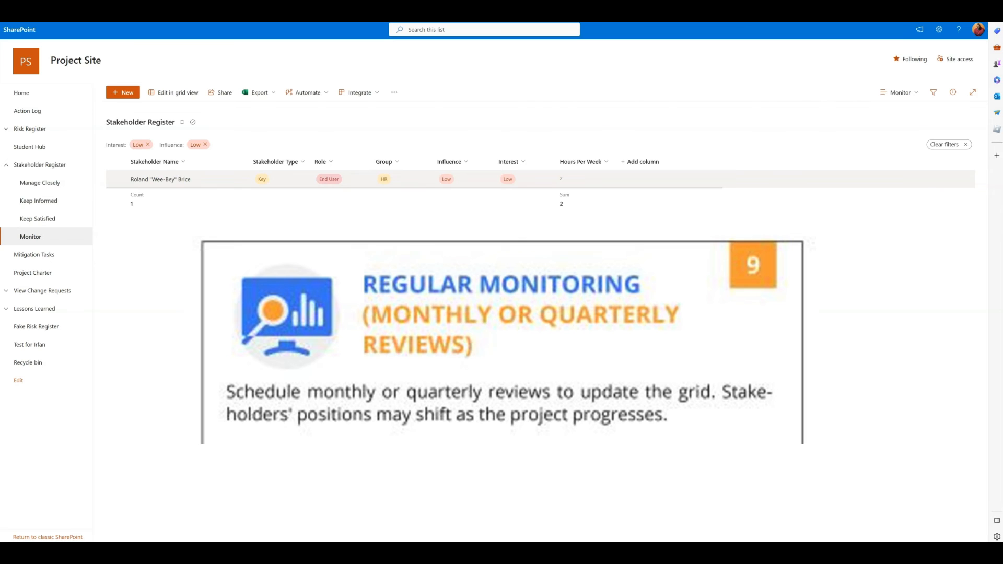
- Return to the full Stakeholder Register and look through its columns as far as Stakeholder Review Date
click(54, 165)
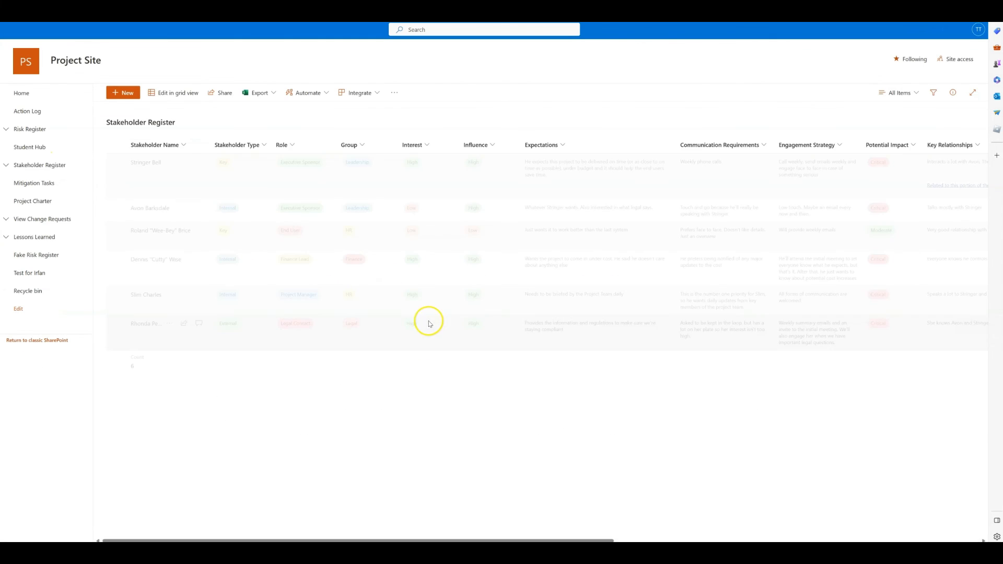
scroll(493, 403, right, 10)
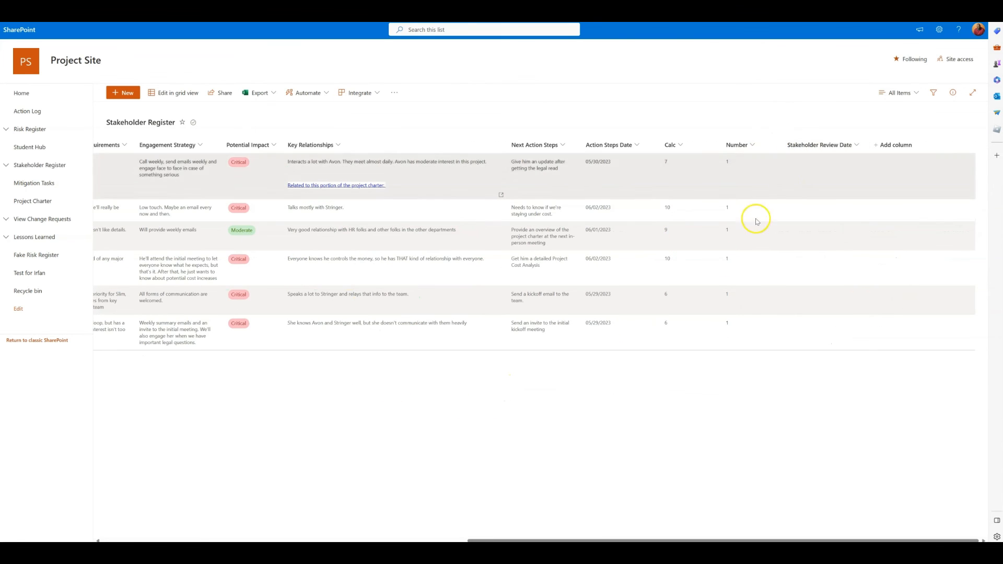
scroll(575, 392, left, 10)
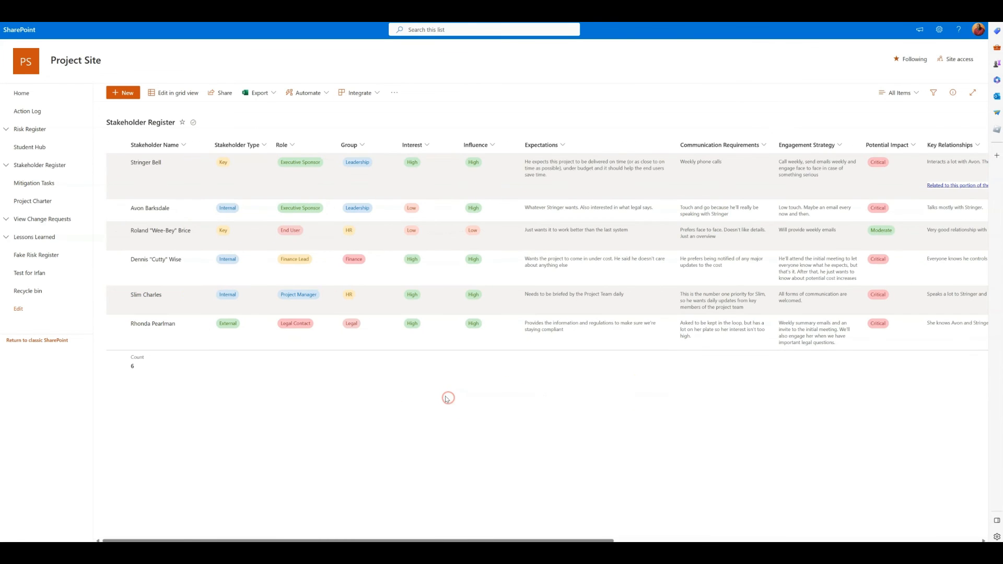
- In the Manage Closely view, set the Stakeholder Review Date of all four stakeholders to 2/8/2024 through grid editing
click(6, 165)
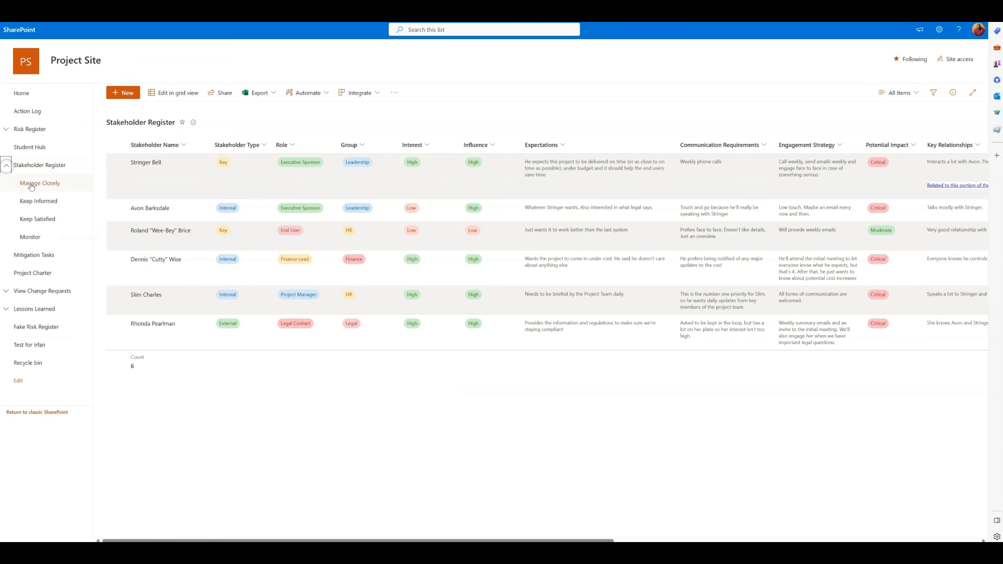
click(30, 184)
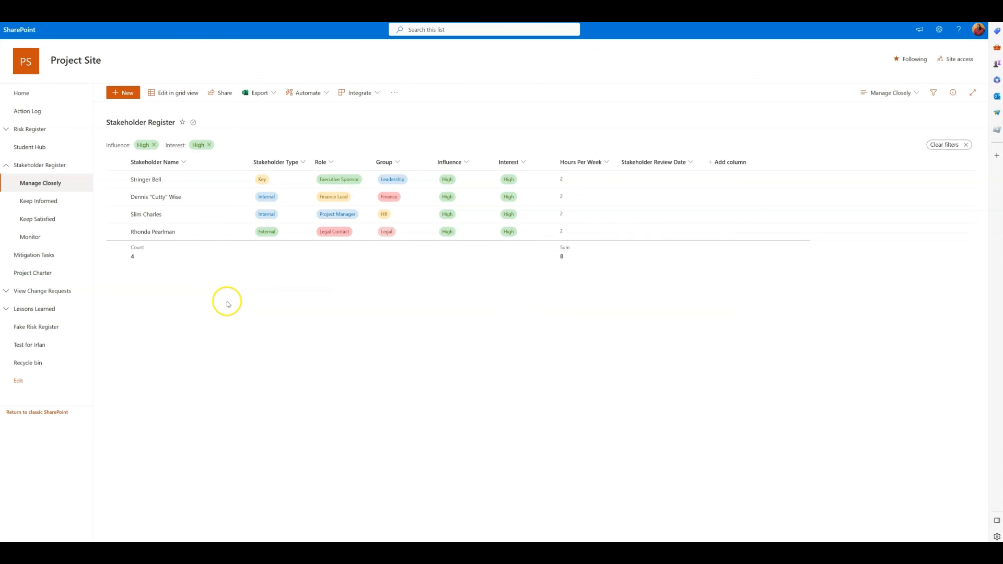
click(173, 93)
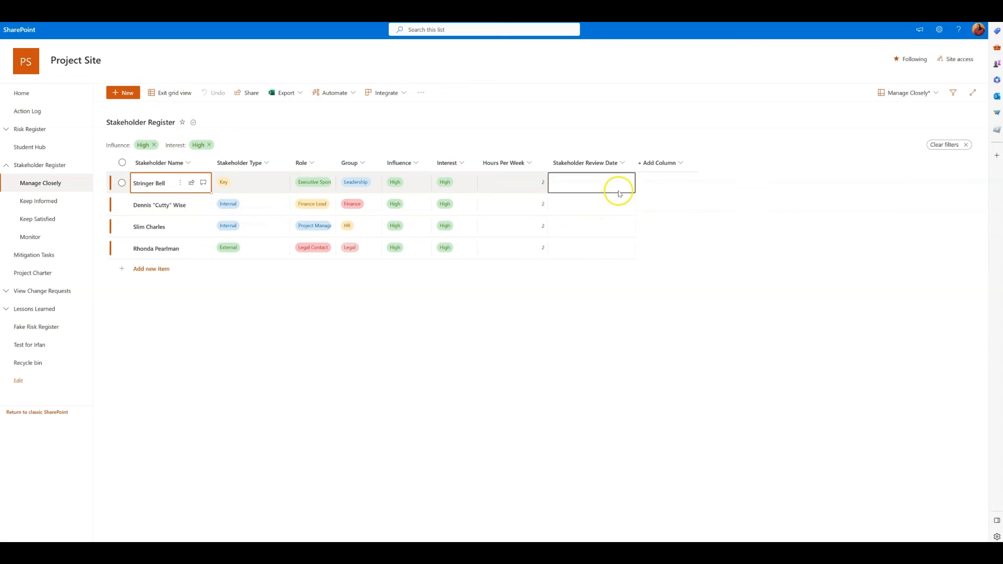
click(604, 183)
click(604, 184)
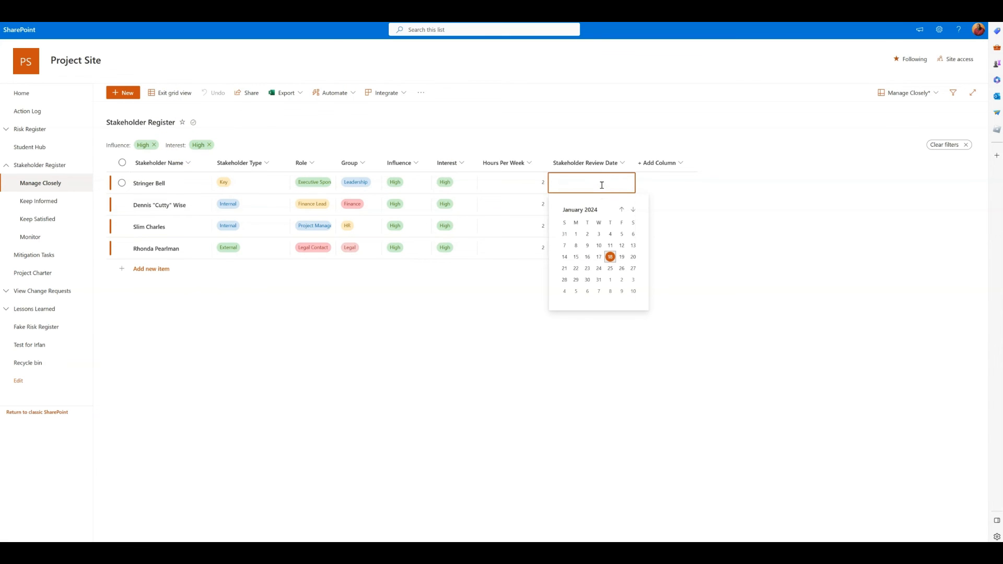
click(611, 291)
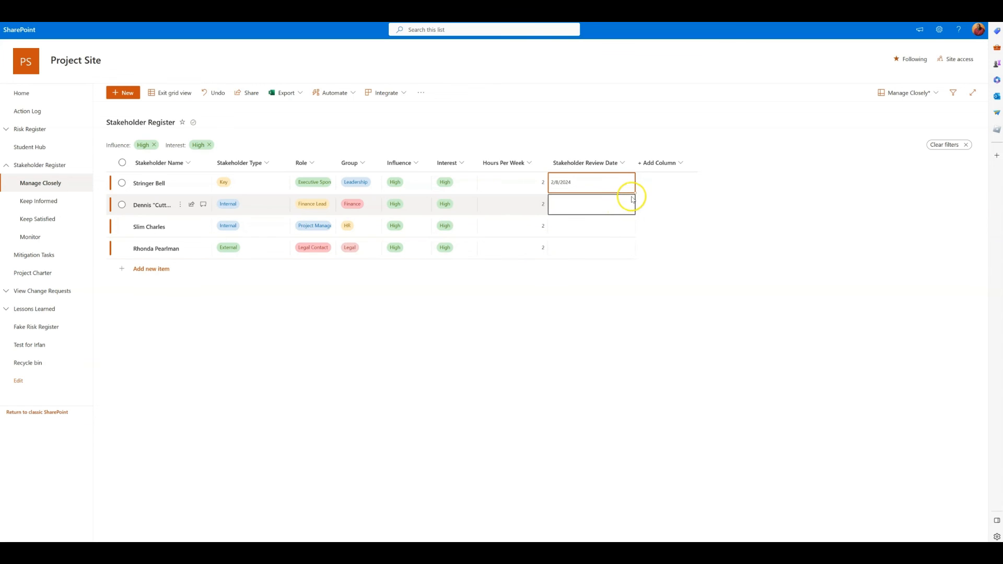
drag(636, 194, 625, 245)
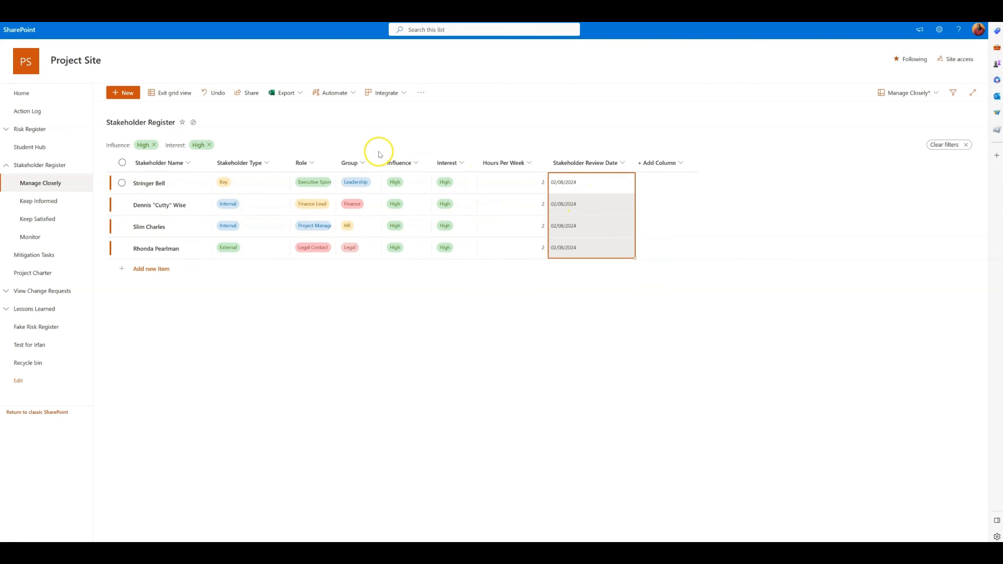
click(174, 101)
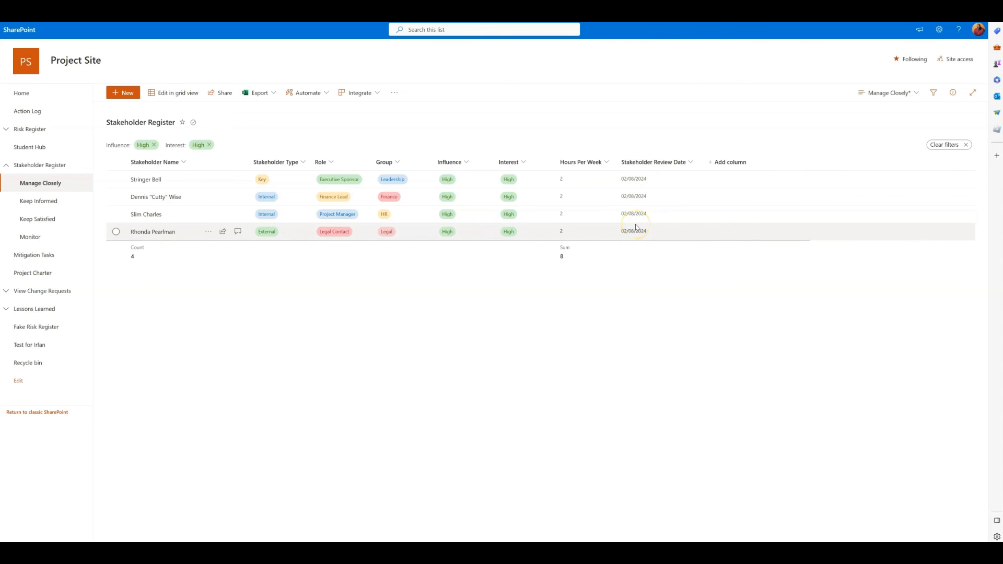
- Start an email reminder flow for the Stakeholder Review Date column and name it Review the HI-HI Stakeholders
click(326, 93)
click(327, 110)
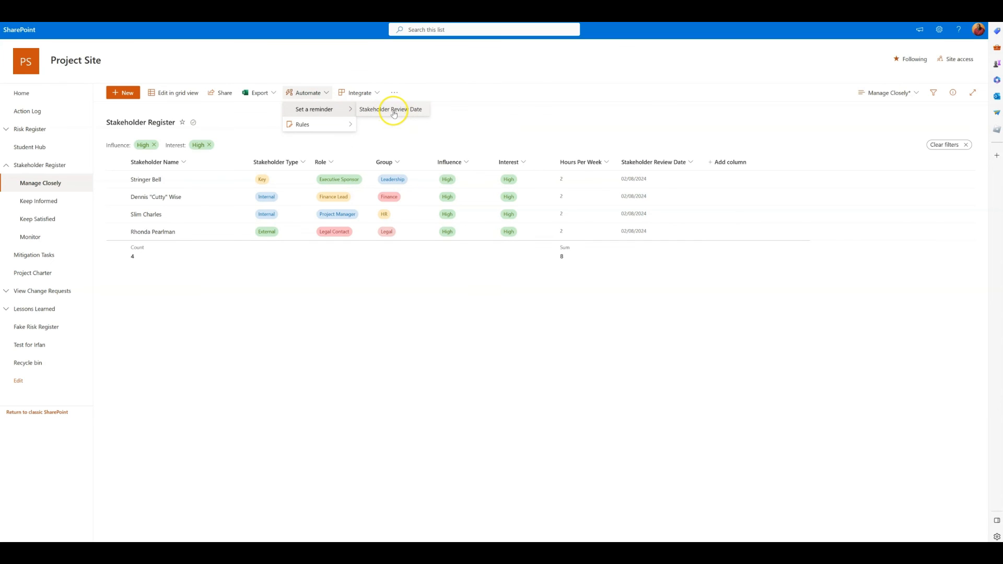
click(393, 109)
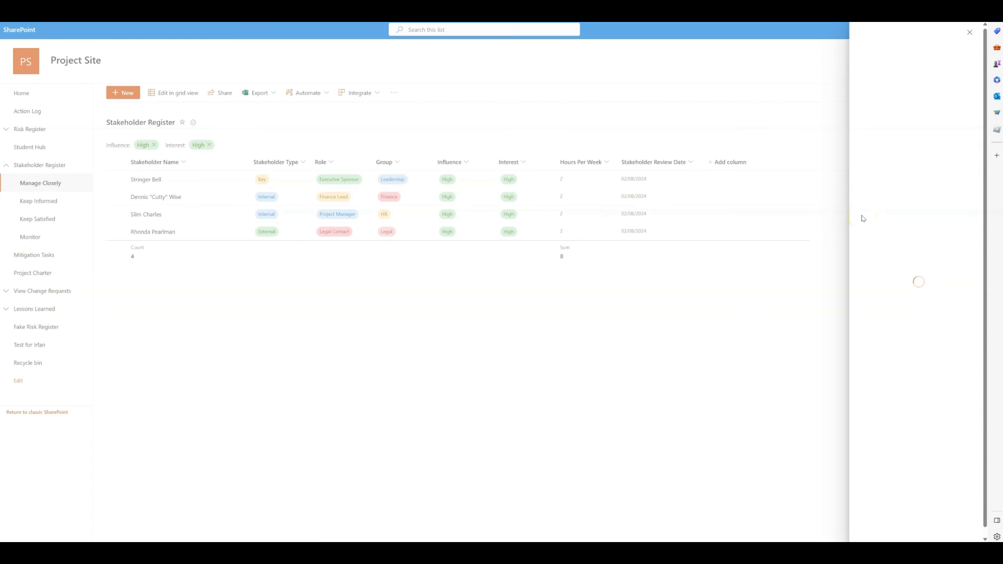
click(861, 211)
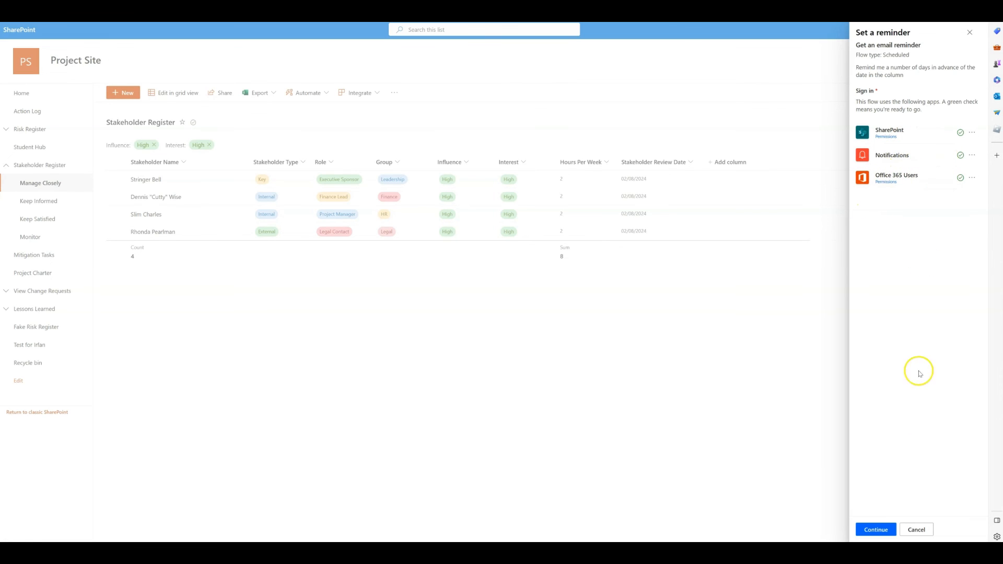
click(875, 529)
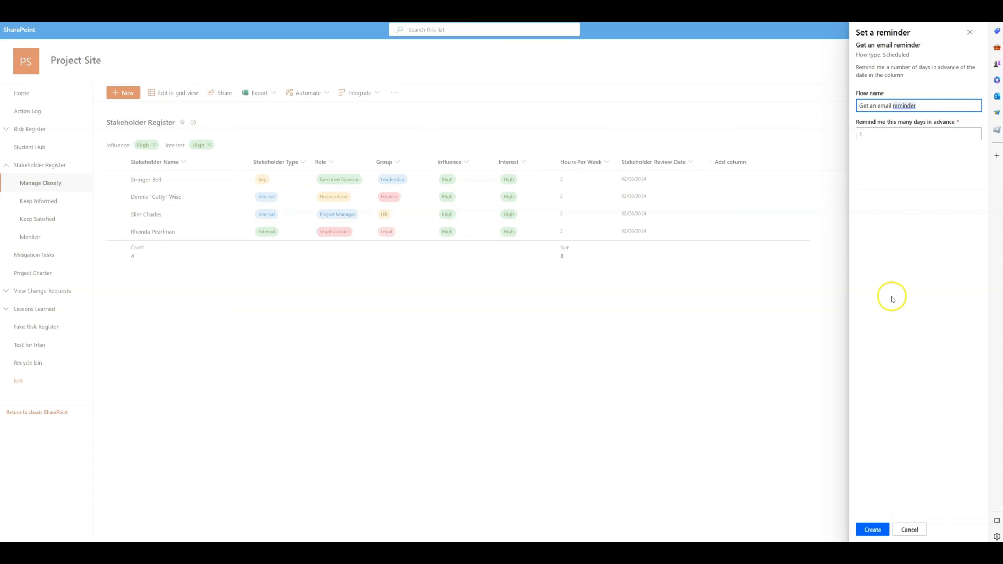
triple_click(887, 105)
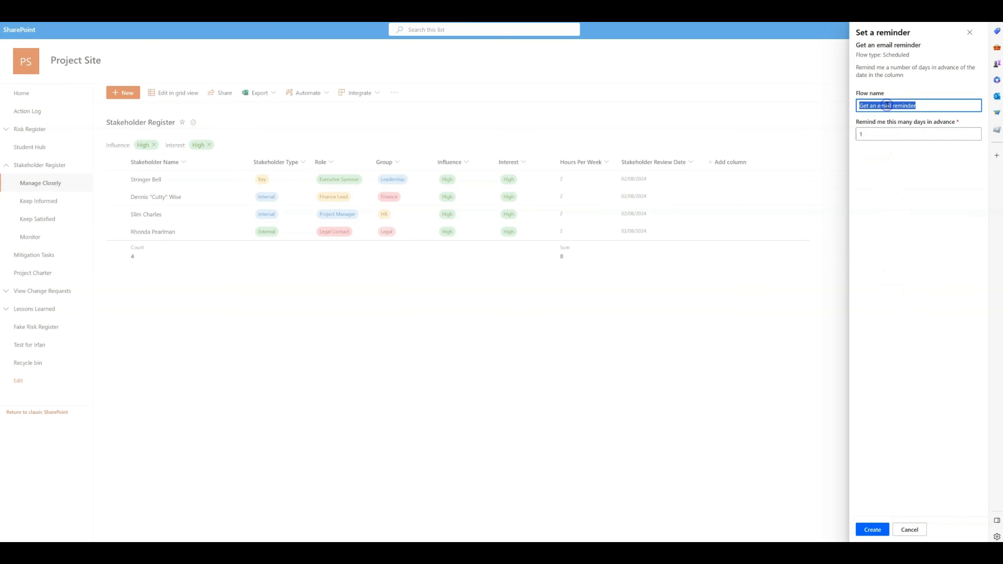
text(Review)
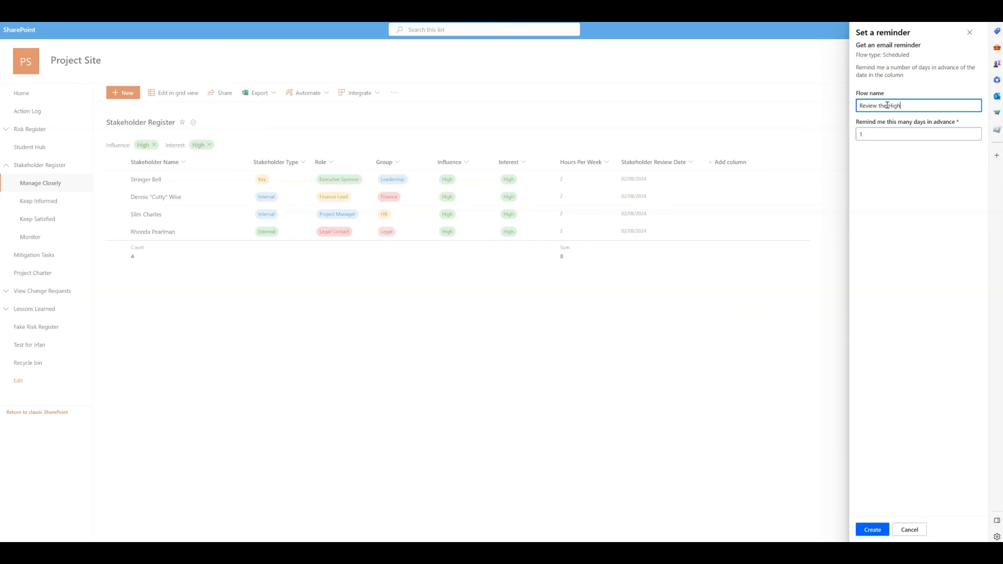
text(the HI HI)
text(Stakehole)
- Try different numbers of days in advance for the reminder and cancel the flow without creating it
click(866, 134)
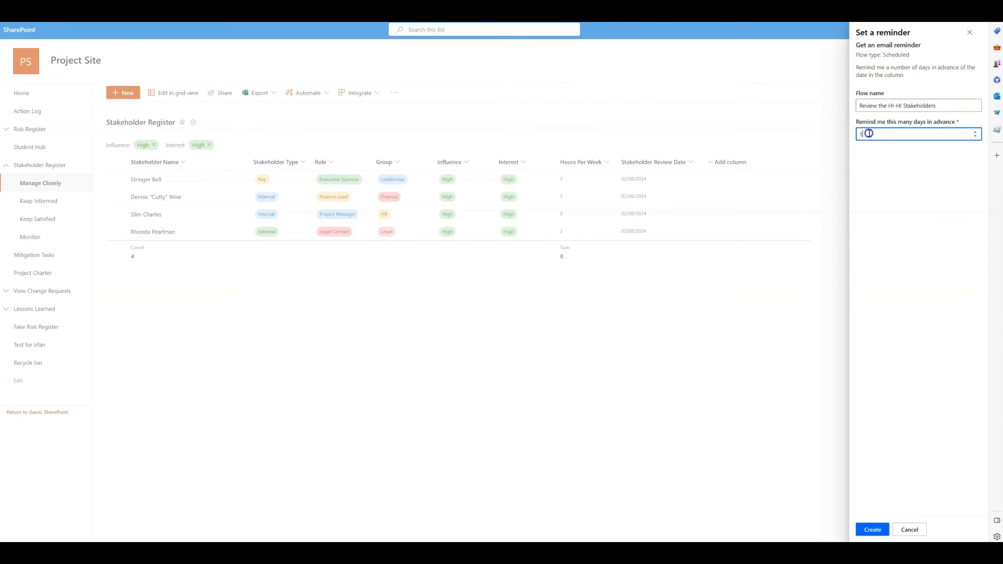
click(975, 132)
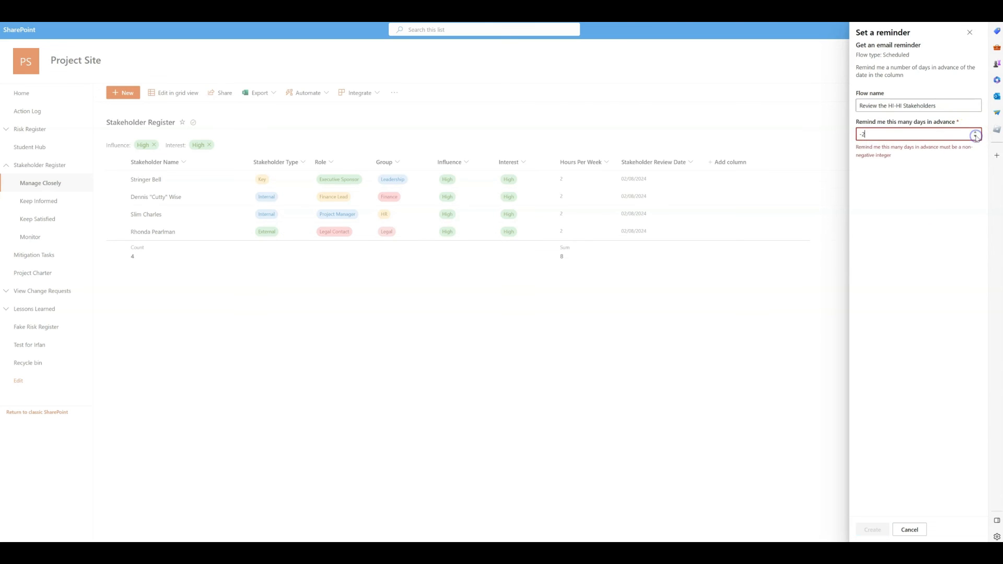
click(975, 132)
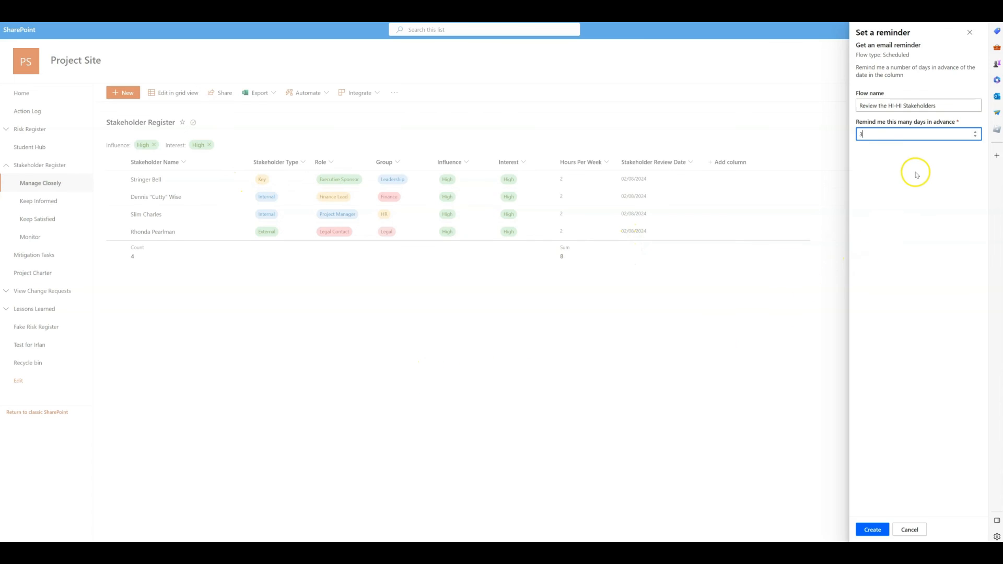
click(975, 132)
click(975, 132)
click(975, 136)
click(974, 136)
click(975, 136)
click(975, 136)
click(910, 529)
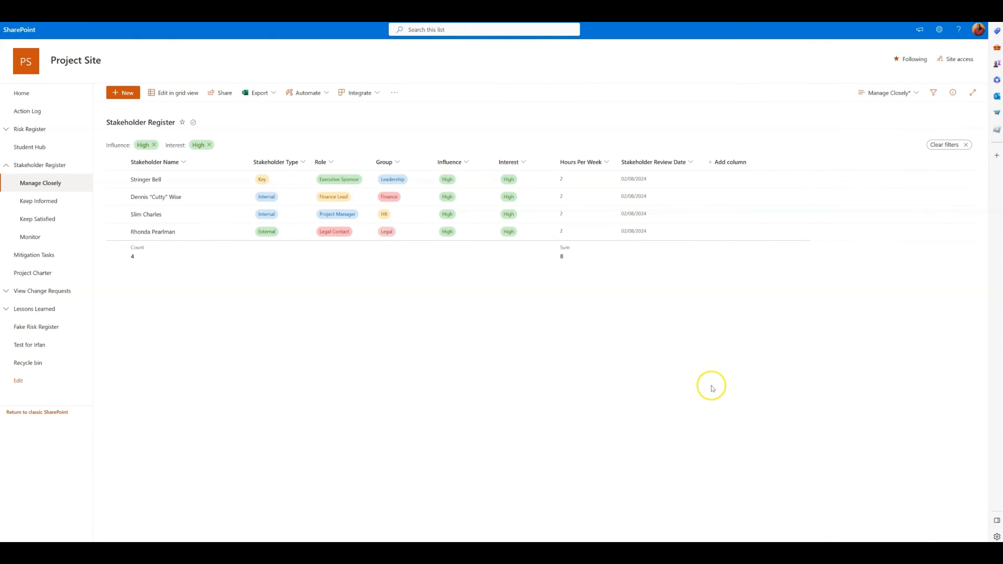